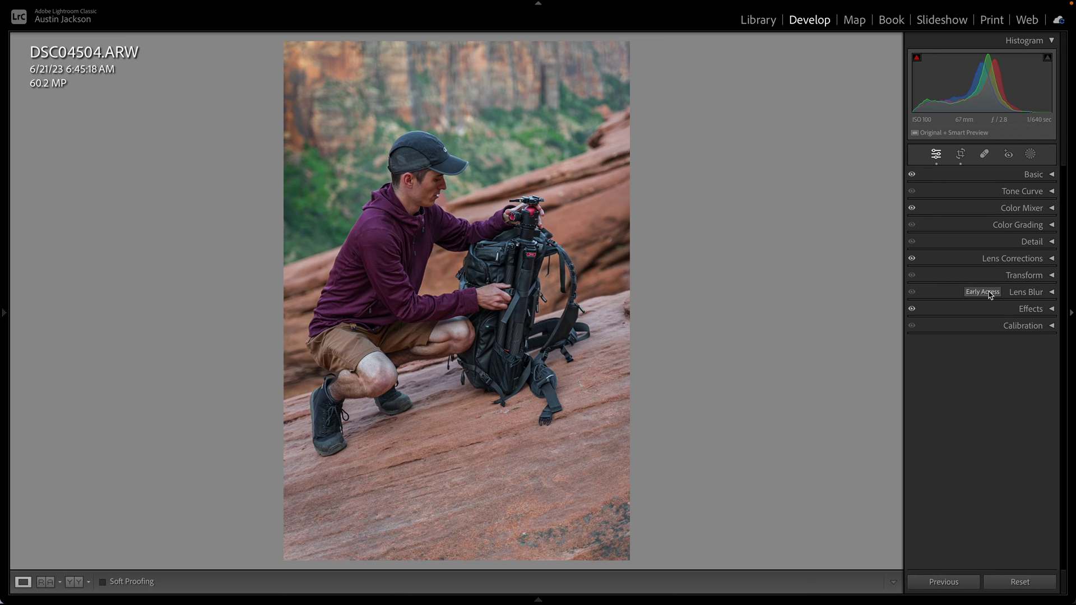
Apply Lens Blur to the photo of the man with the backpack and set the blur amount to 100.
{"action": "left_click", "coordinate": [1017, 299]}
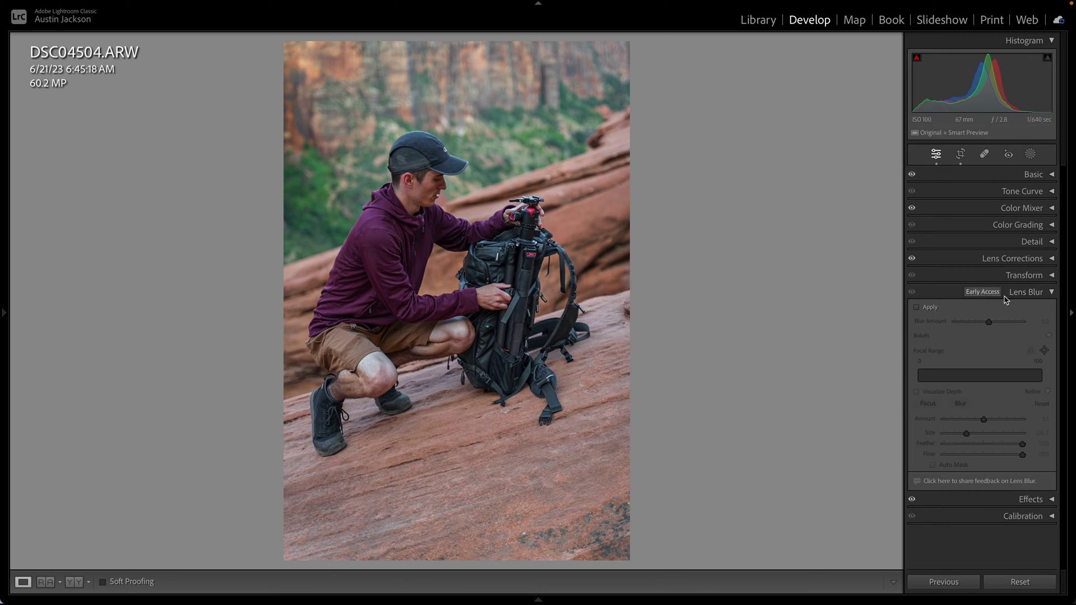
{"action": "left_click", "coordinate": [1033, 294]}
{"action": "left_click", "coordinate": [1032, 293]}
{"action": "left_click", "coordinate": [928, 309]}
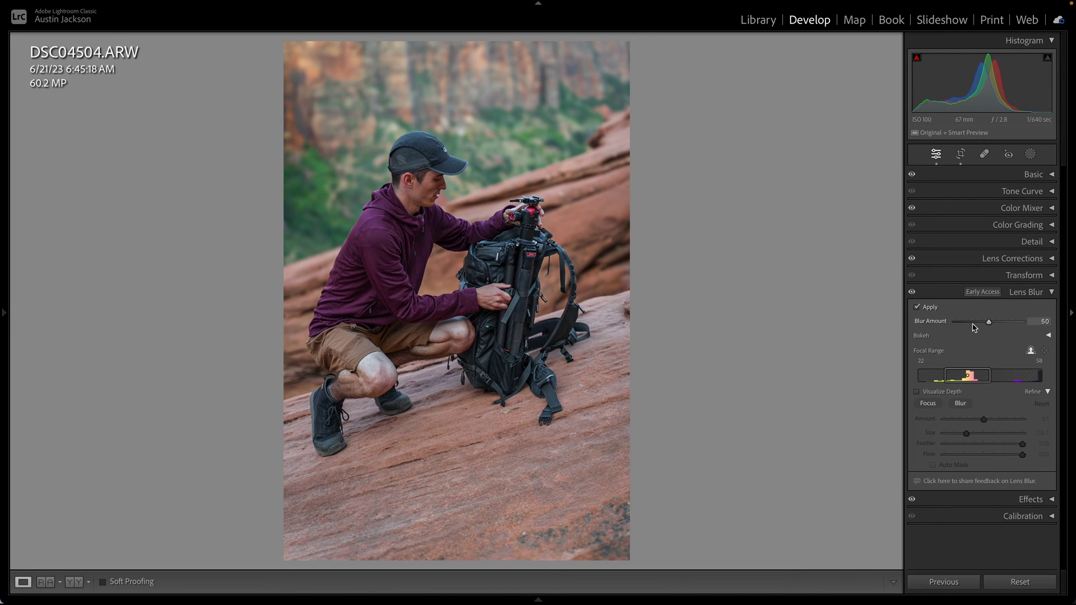
{"action": "left_click_drag", "start_coordinate": [988, 323], "coordinate": [1015, 335]}
{"action": "left_click_drag", "start_coordinate": [1015, 323], "coordinate": [1073, 323]}
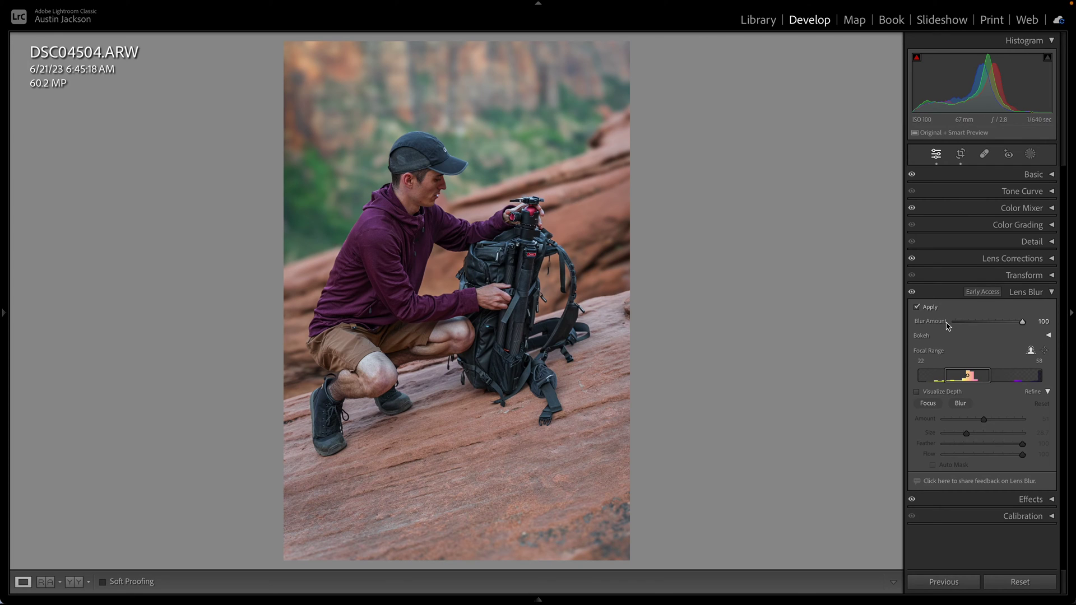
Set the bokeh boost to 49 and collapse the bokeh options.
{"action": "left_click", "coordinate": [1048, 335]}
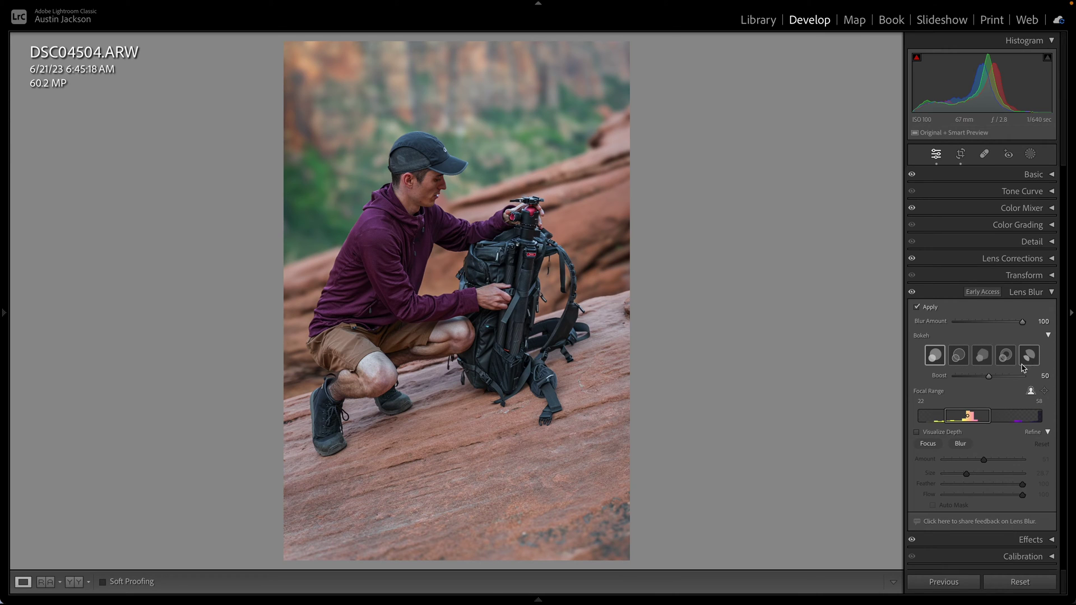
{"action": "mouse_move", "coordinate": [991, 379]}
{"action": "left_mouse_down"}
{"action": "mouse_move", "coordinate": [1037, 376]}
{"action": "mouse_move", "coordinate": [991, 380]}
{"action": "left_mouse_up"}
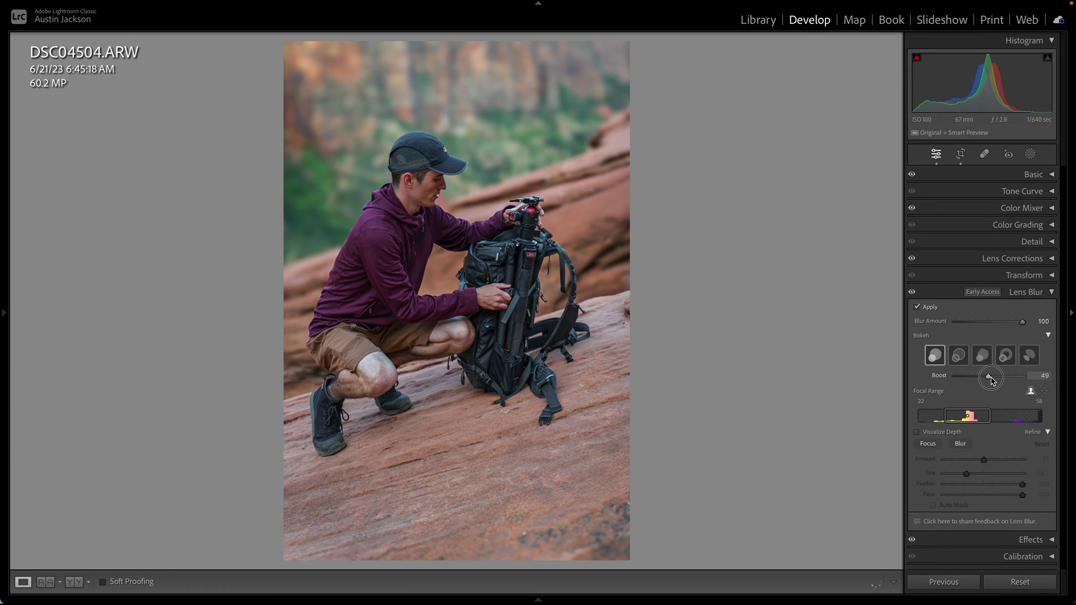
{"action": "left_click", "coordinate": [1048, 335]}
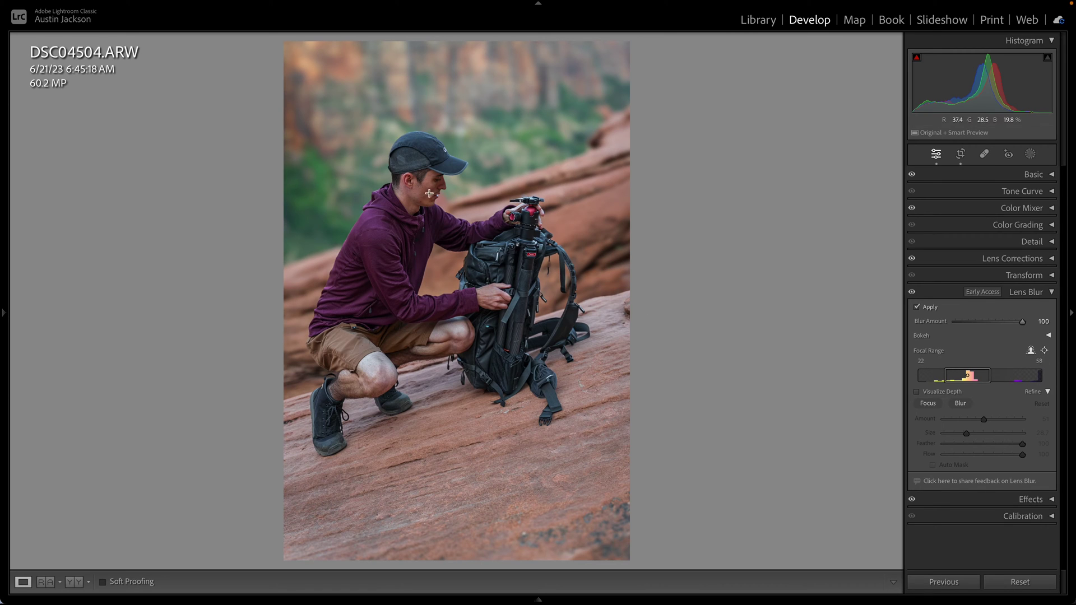
Try focusing on the foreground rock and then on the distant canyon background, comparing the latter with Lens Blur switched off.
{"action": "left_click", "coordinate": [550, 521]}
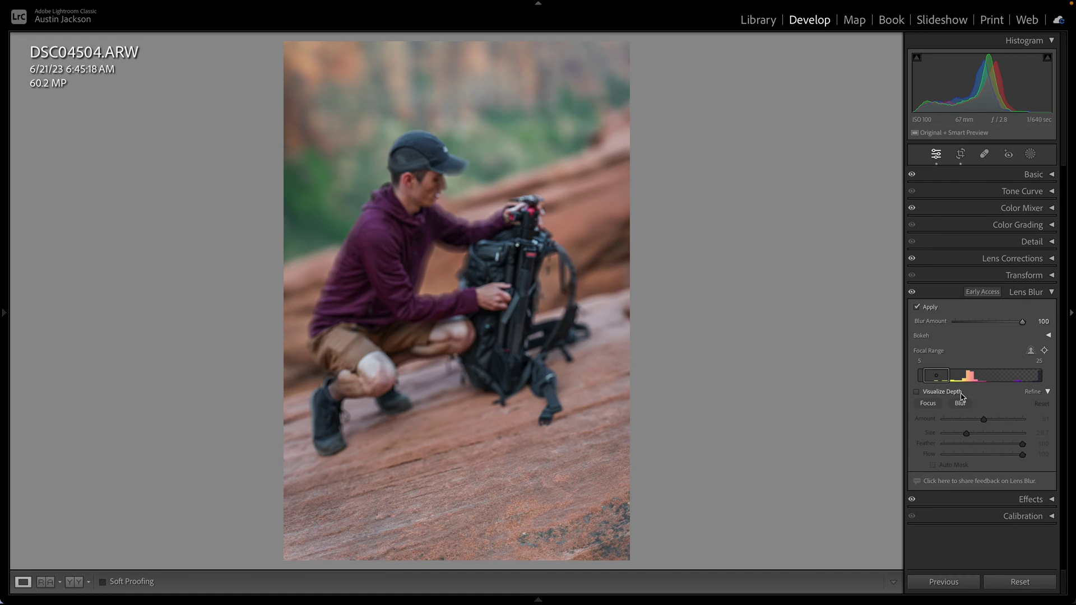
{"action": "left_click", "coordinate": [1042, 349]}
{"action": "left_click", "coordinate": [483, 130]}
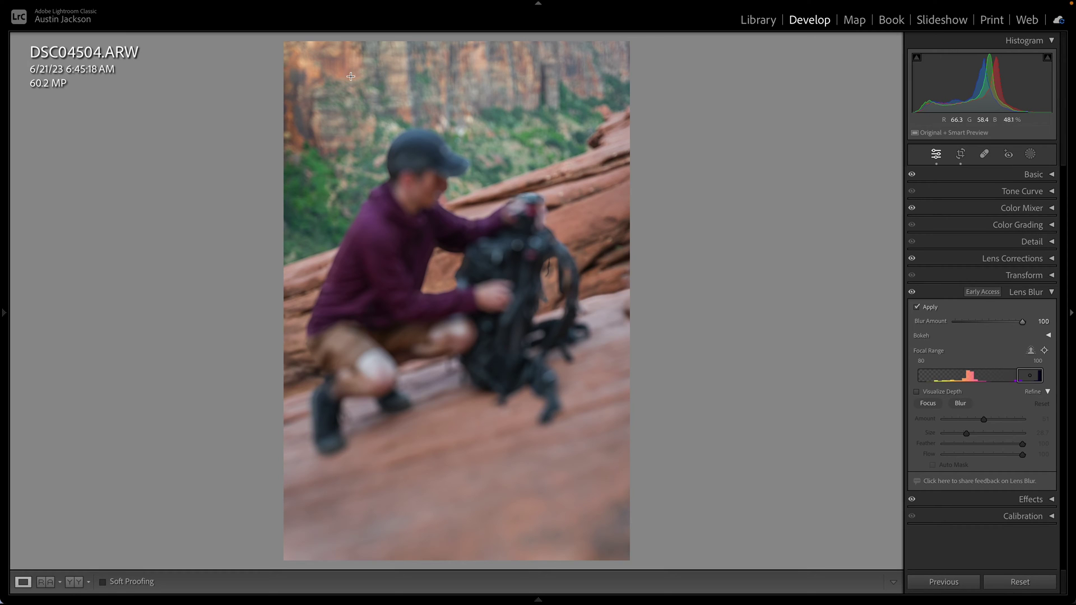
{"action": "left_click", "coordinate": [912, 292]}
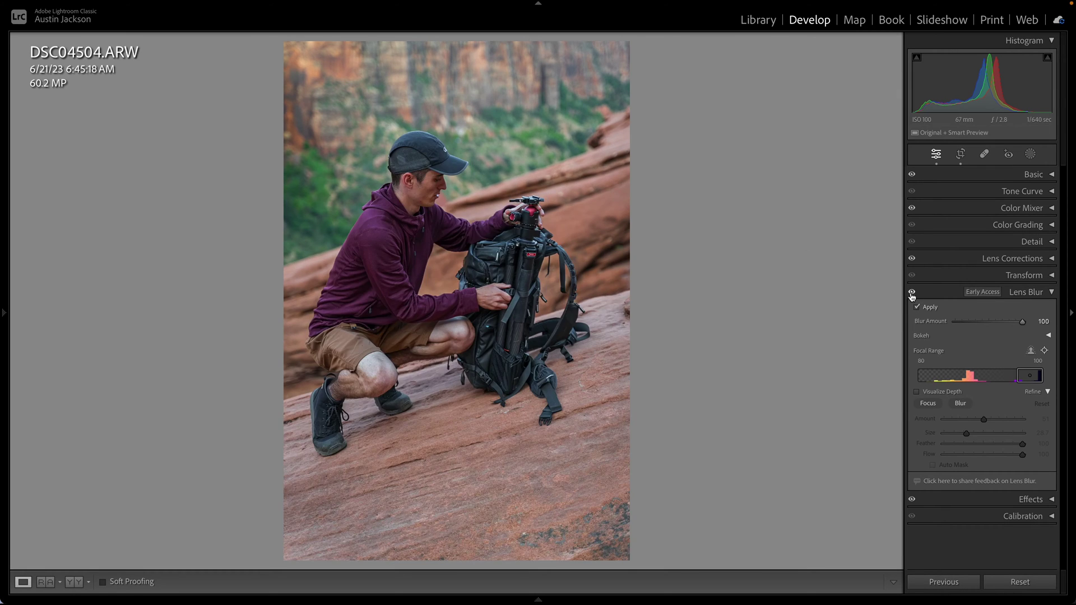
{"action": "left_click", "coordinate": [912, 292]}
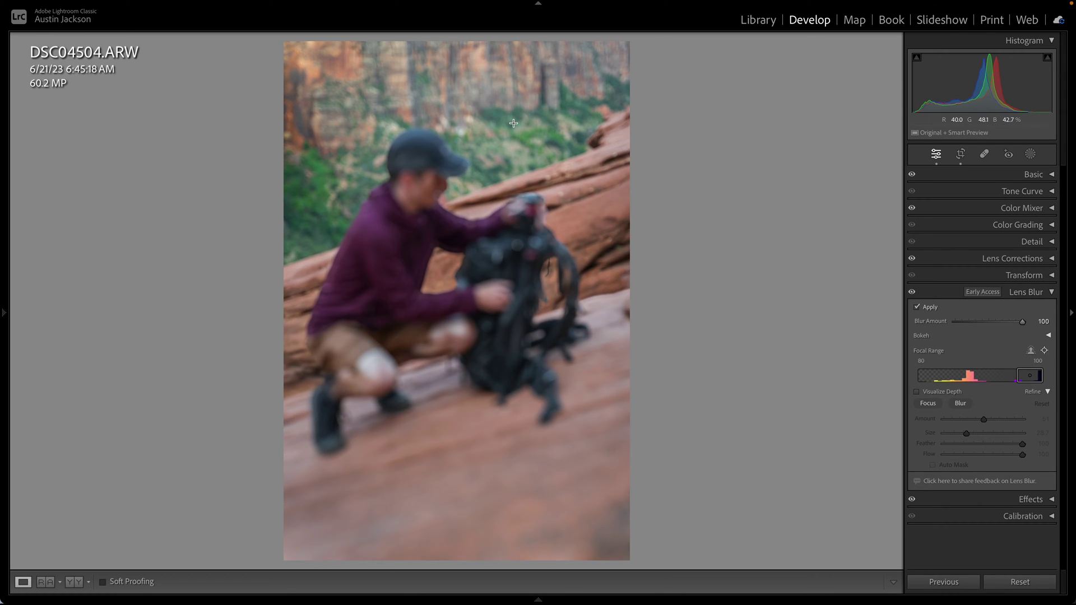
Set the focus point on the man's face and compare the photo with and without Lens Blur.
{"action": "left_click", "coordinate": [429, 177]}
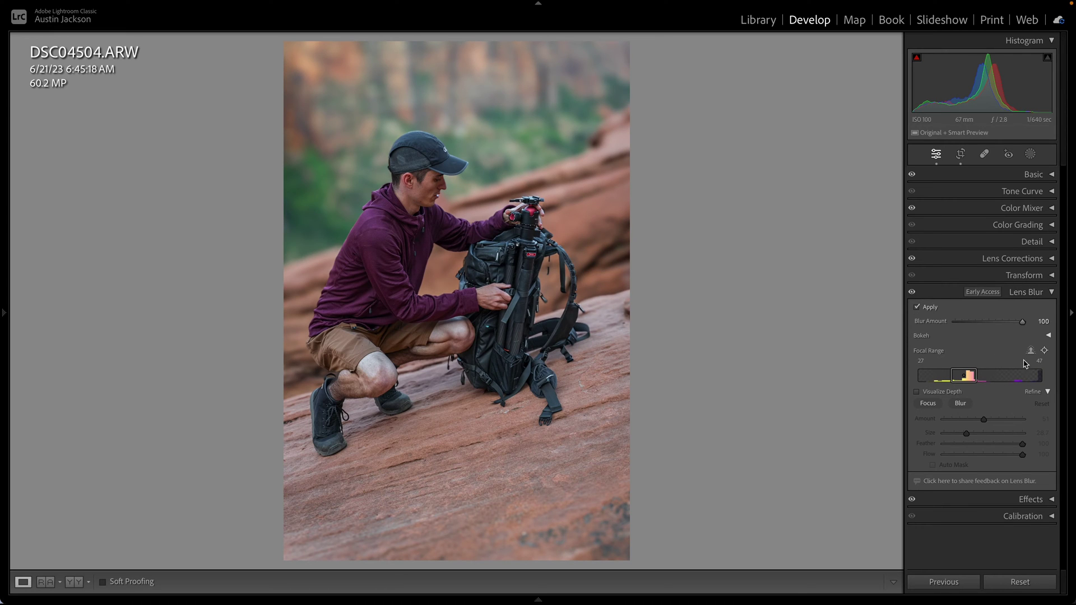
{"action": "left_click", "coordinate": [911, 292]}
{"action": "left_click", "coordinate": [911, 292]}
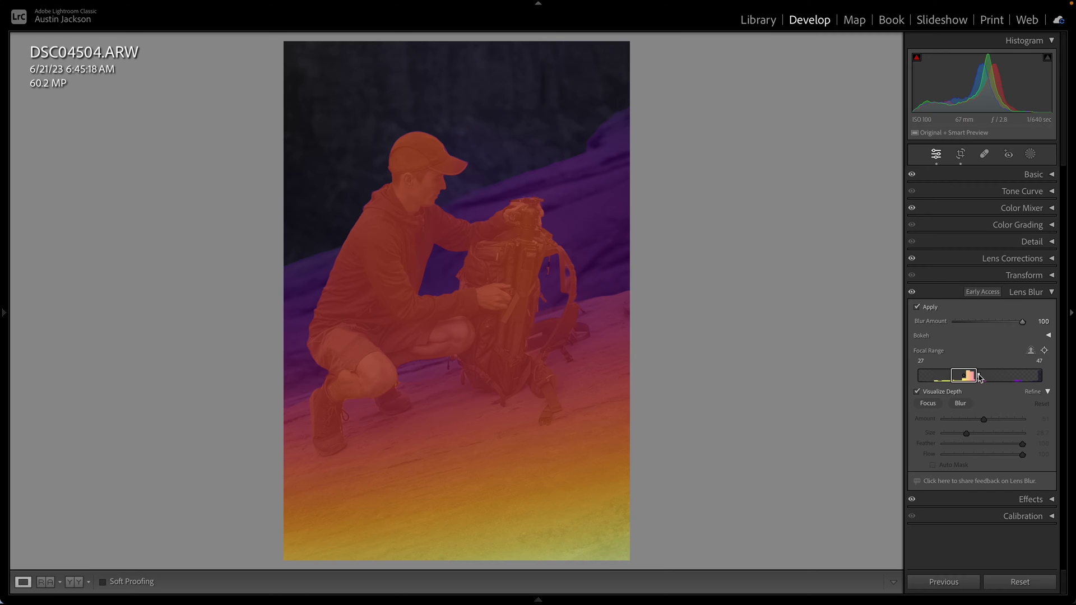
Turn off the depth visualization and manually adjust the focal range to span 20 to 38.
{"action": "left_click", "coordinate": [932, 392]}
{"action": "left_click_drag", "start_coordinate": [976, 376], "coordinate": [890, 375]}
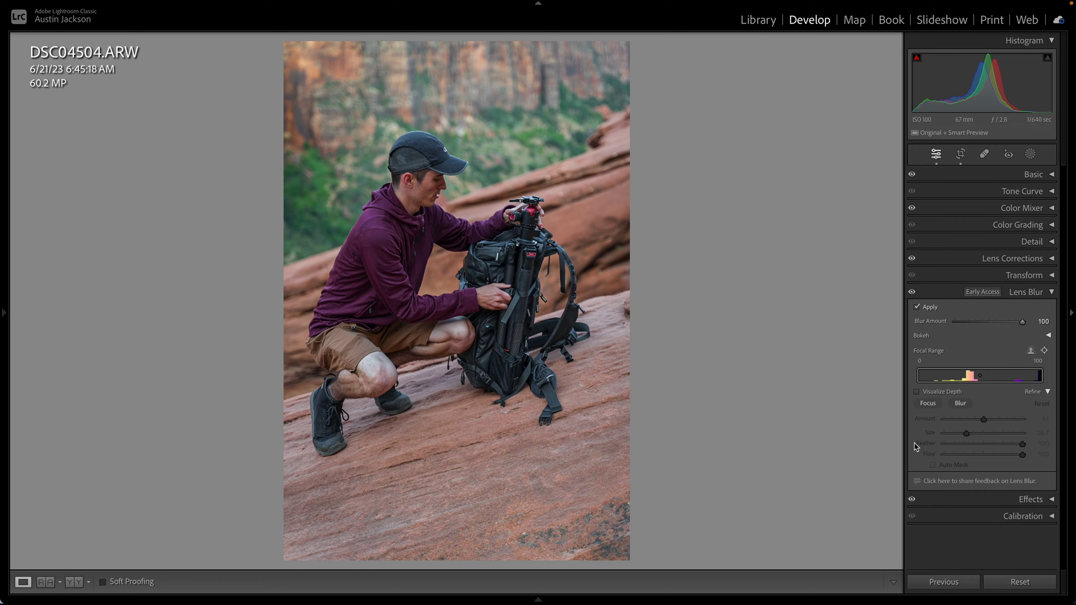
{"action": "left_click_drag", "start_coordinate": [916, 378], "coordinate": [944, 377]}
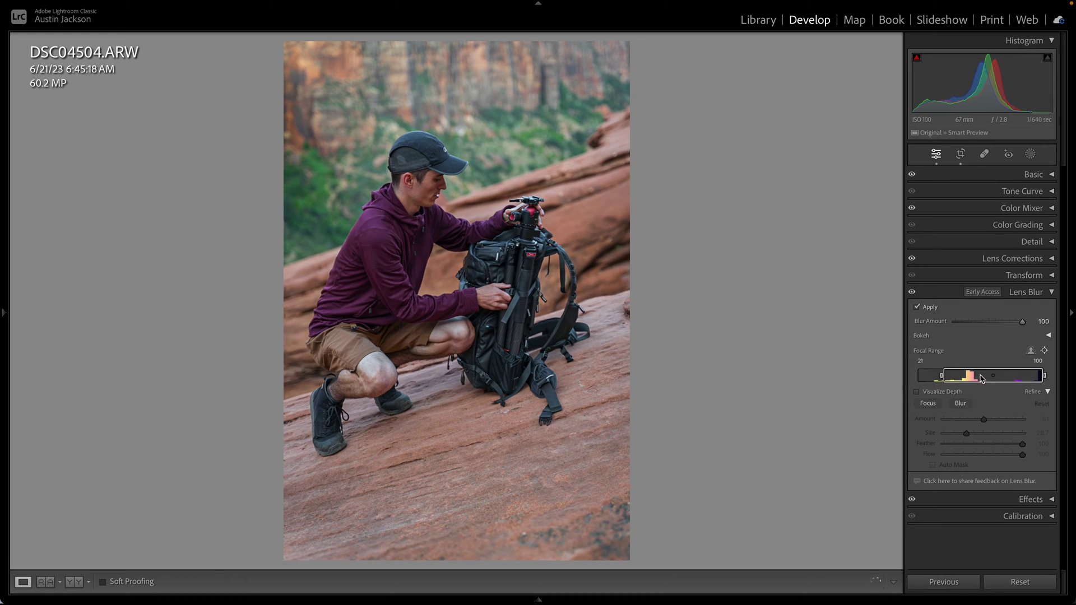
{"action": "left_click_drag", "start_coordinate": [1045, 378], "coordinate": [969, 380]}
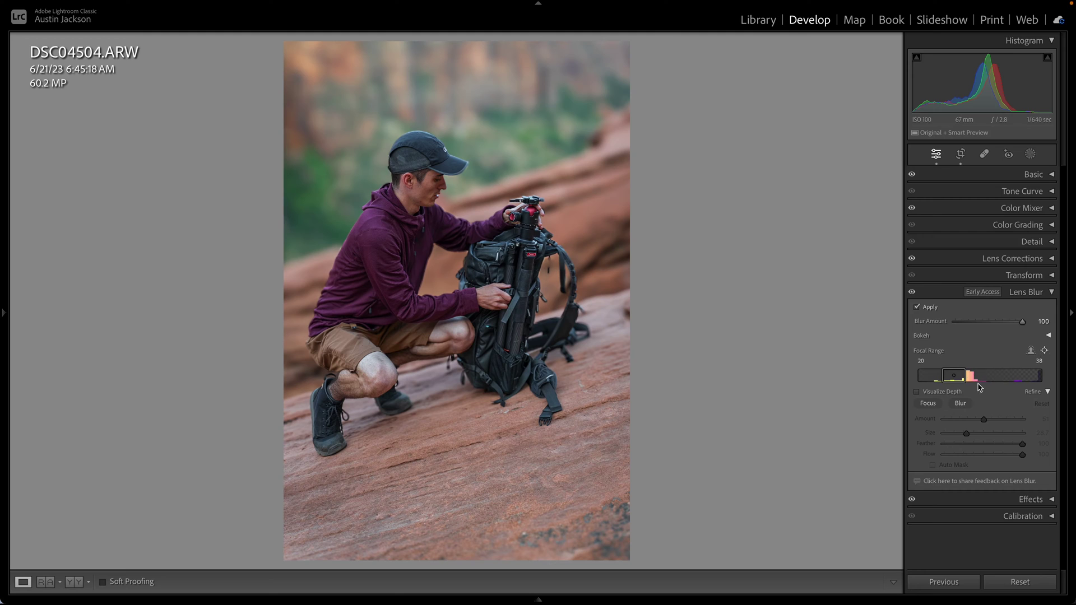
Apply automatic subject focus, then set the focal range from a point on the backpack.
{"action": "left_click", "coordinate": [1031, 352]}
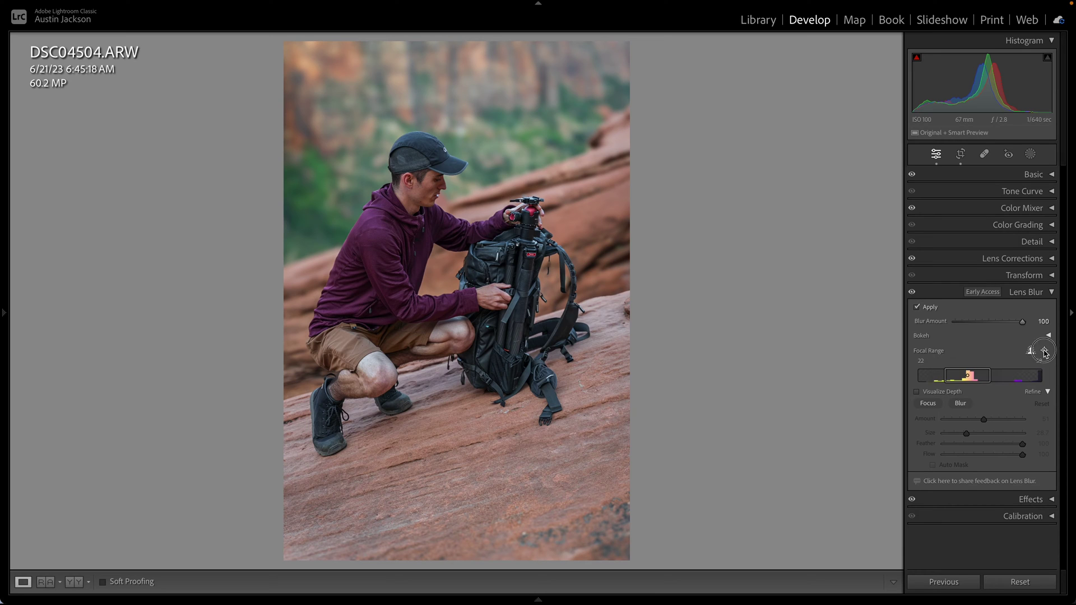
{"action": "left_click", "coordinate": [1044, 351]}
{"action": "left_click", "coordinate": [511, 232]}
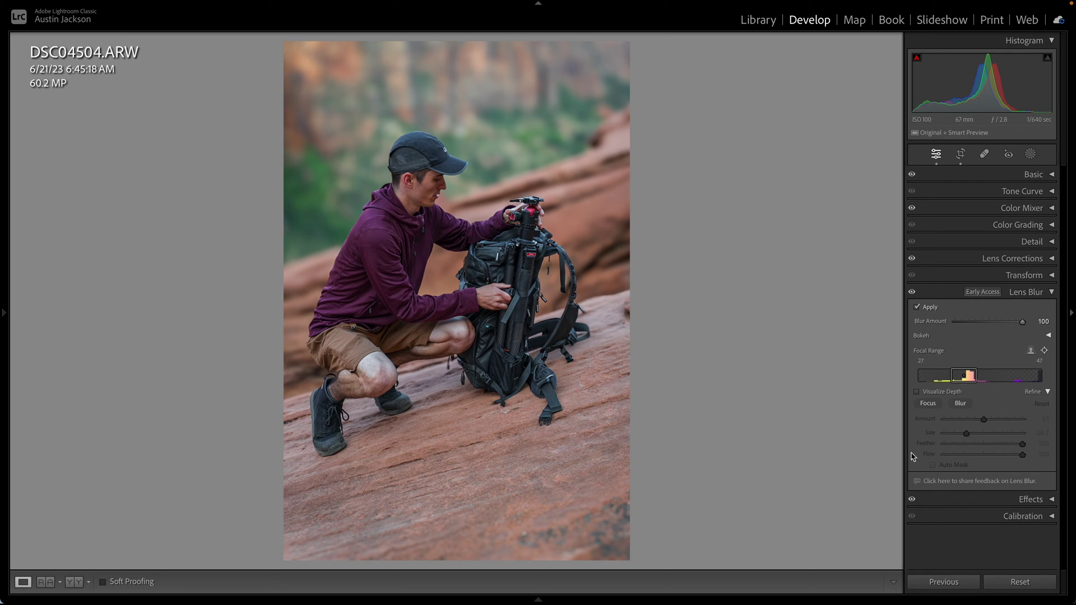
Paint extra blur over the foreground rock with the Refine blur brush at amount 200 and size 21.5.
{"action": "left_click", "coordinate": [961, 406]}
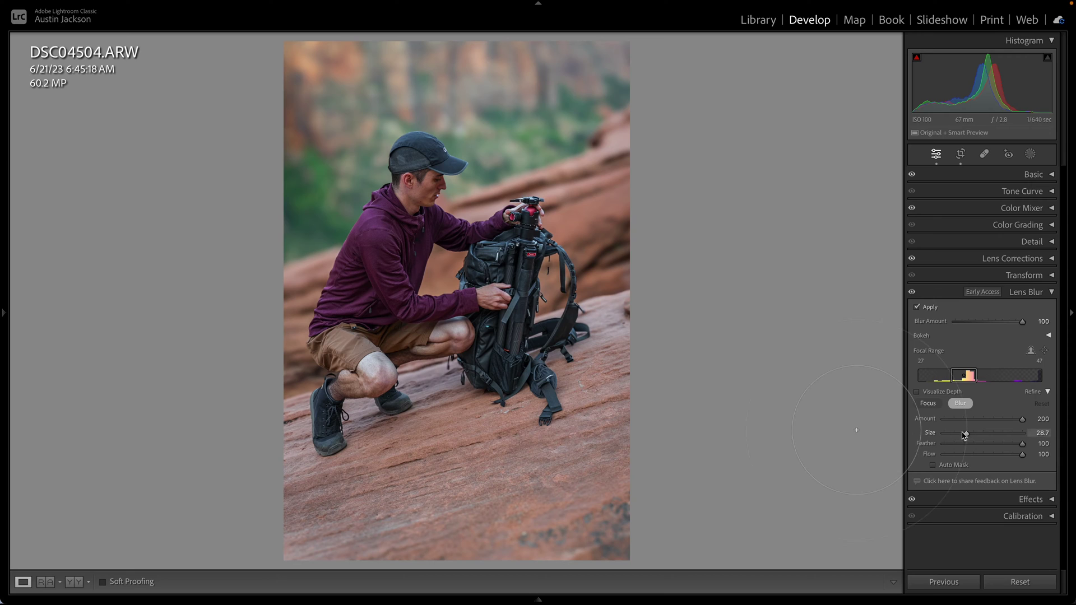
{"action": "left_click_drag", "start_coordinate": [967, 436], "coordinate": [962, 435]}
{"action": "left_click_drag", "start_coordinate": [624, 482], "coordinate": [616, 336]}
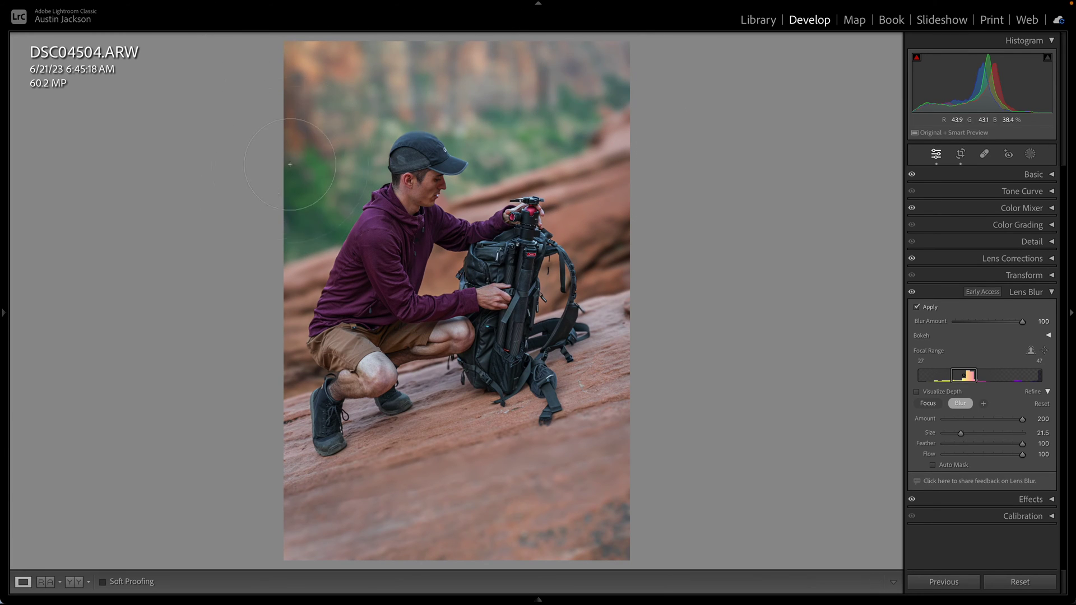
{"action": "left_click", "coordinate": [538, 600]}
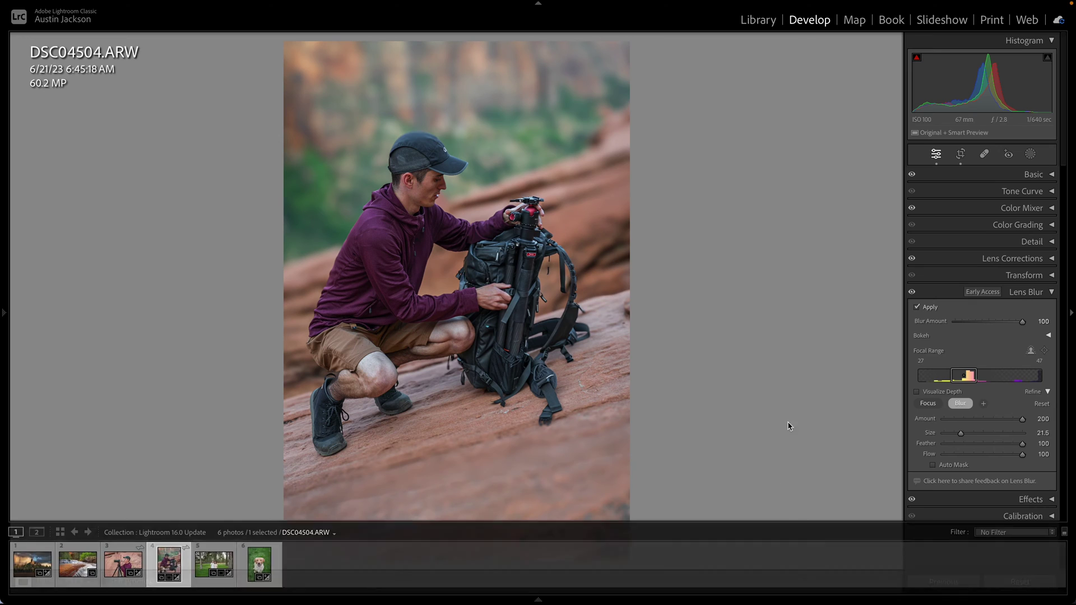
Paint focus back over the rock below the man's boots with the Refine focus brush at amount 100.
{"action": "left_click", "coordinate": [927, 404]}
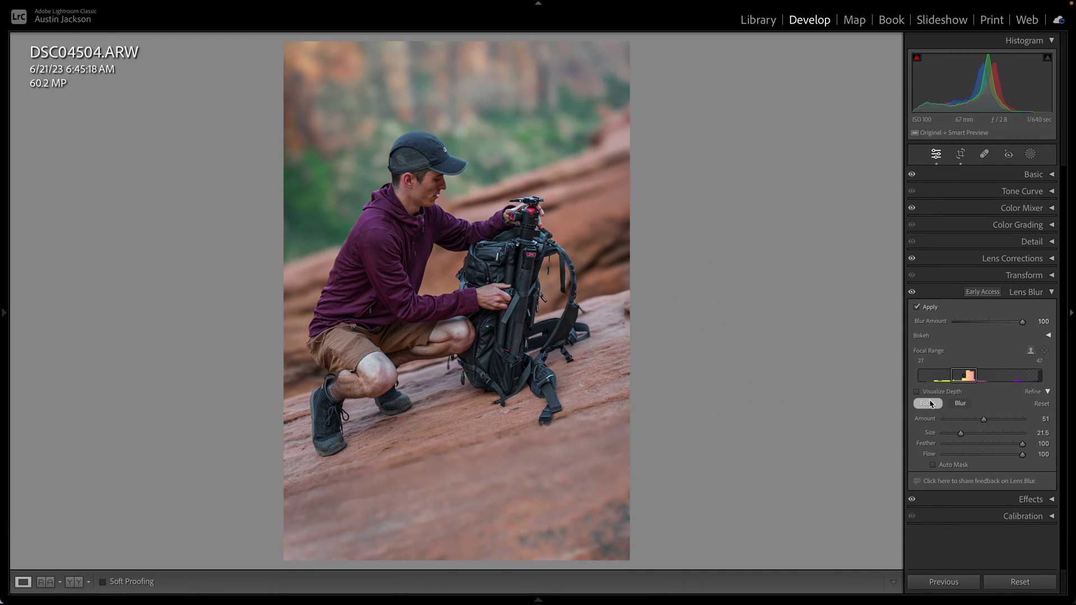
{"action": "left_click_drag", "start_coordinate": [983, 419], "coordinate": [1063, 416]}
{"action": "left_click_drag", "start_coordinate": [535, 459], "coordinate": [356, 484]}
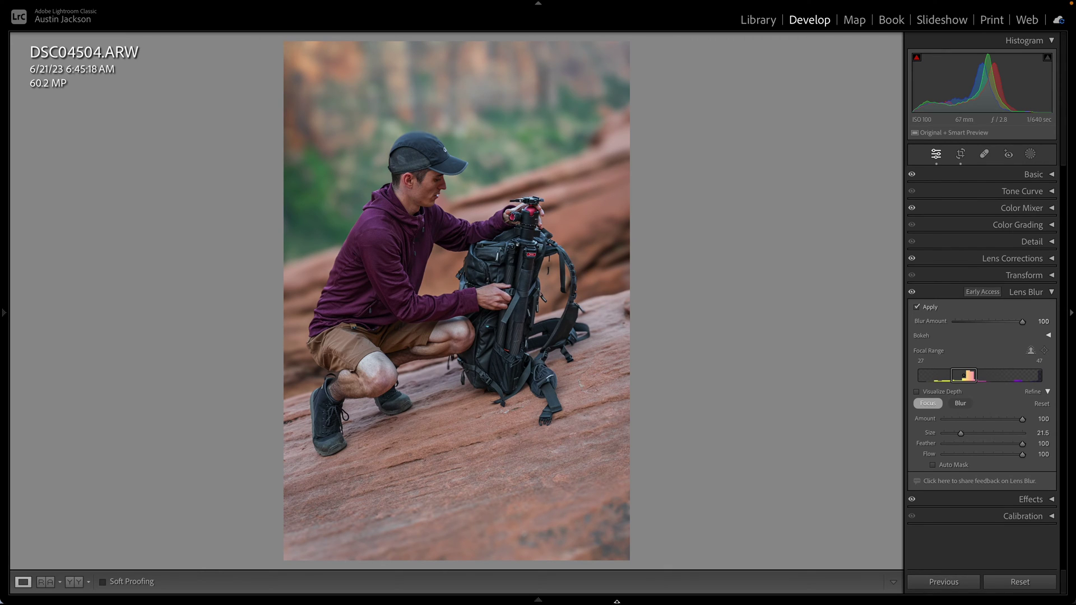
Open DSC06299.ARW, apply Lens Blur to it and set the blur amount to 100.
{"action": "mouse_move", "coordinate": [707, 592]}
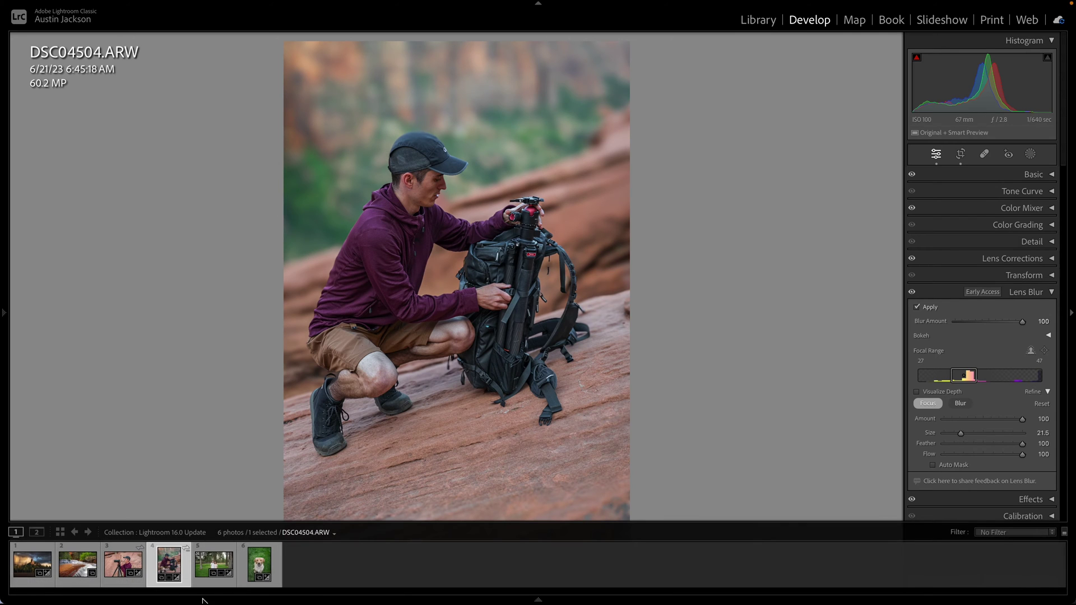
{"action": "left_click", "coordinate": [114, 570]}
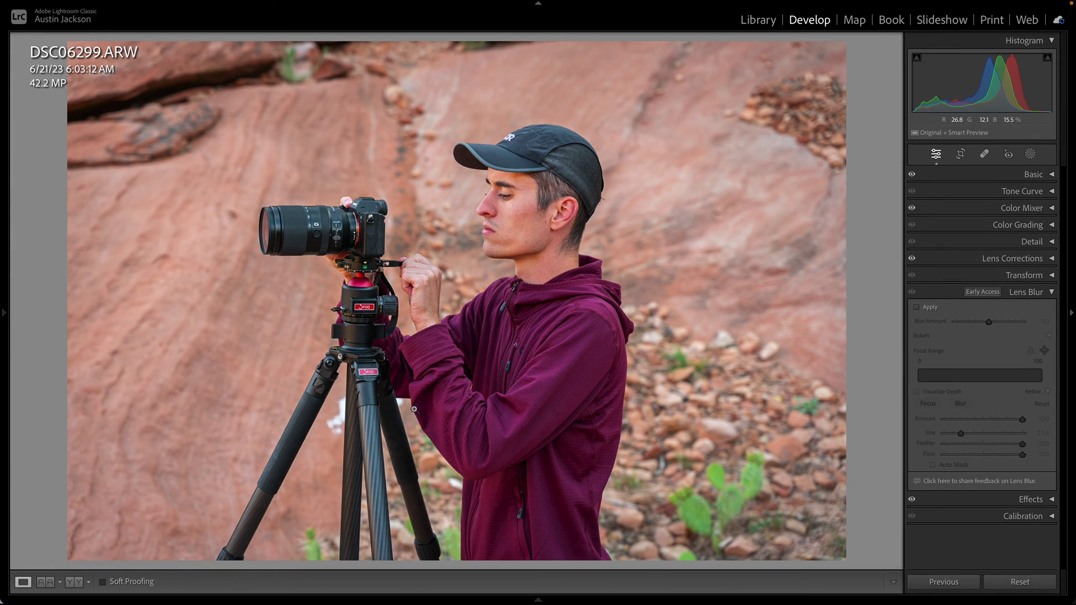
{"action": "left_click", "coordinate": [917, 308]}
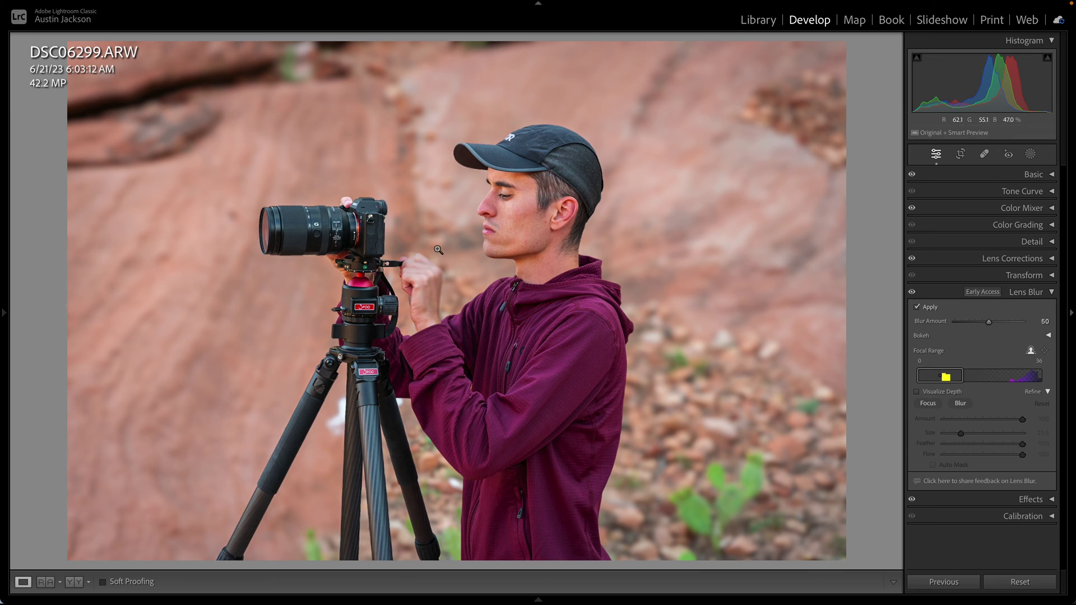
{"action": "left_click_drag", "start_coordinate": [989, 321], "coordinate": [1030, 323]}
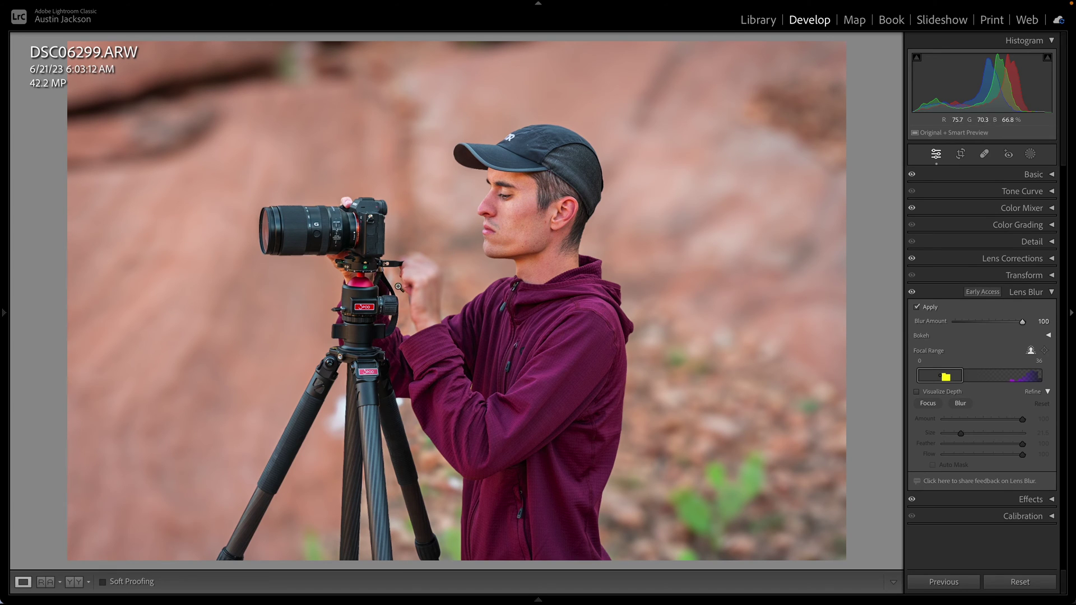
Paint focus over the man's blurred hand behind the camera with a smaller Refine brush, and lower the blur amount.
{"action": "left_click", "coordinate": [933, 404]}
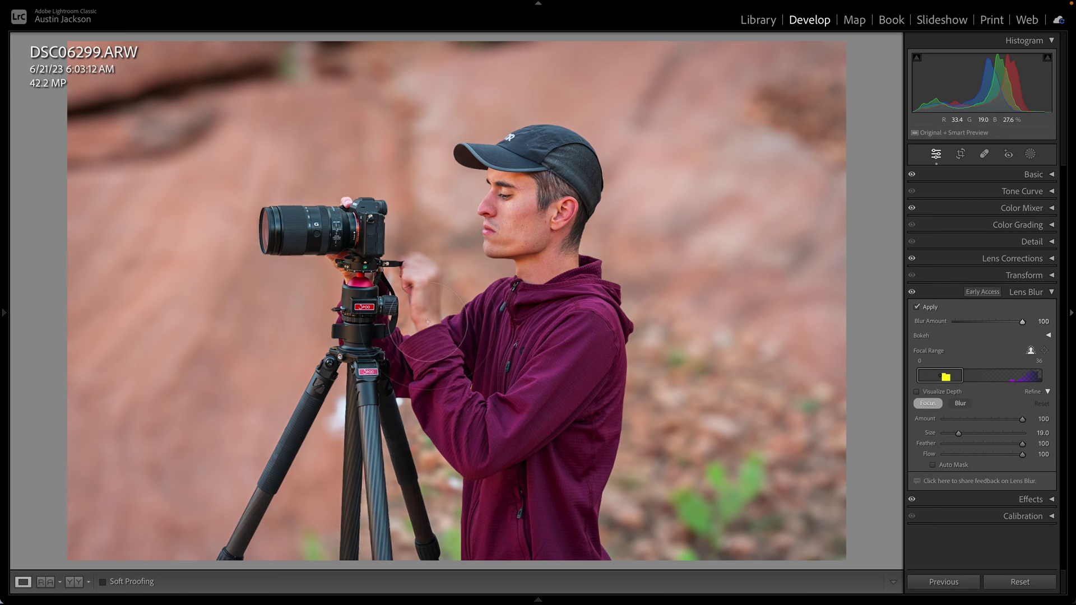
{"action": "scroll", "coordinate": [418, 280], "scroll_direction": "down", "scroll_amount": 5}
{"action": "left_click_drag", "start_coordinate": [419, 281], "coordinate": [422, 281]}
{"action": "left_click_drag", "start_coordinate": [1018, 327], "coordinate": [994, 329]}
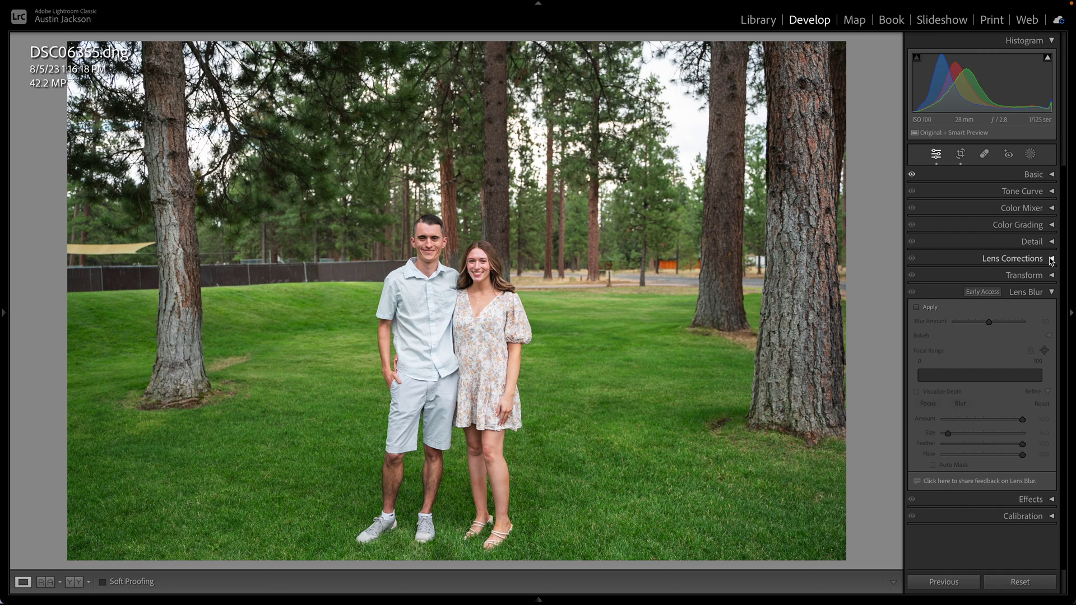
Apply Lens Blur to the couple photo with a blur amount of 100 and compare it with the effect off.
{"action": "left_click", "coordinate": [917, 308]}
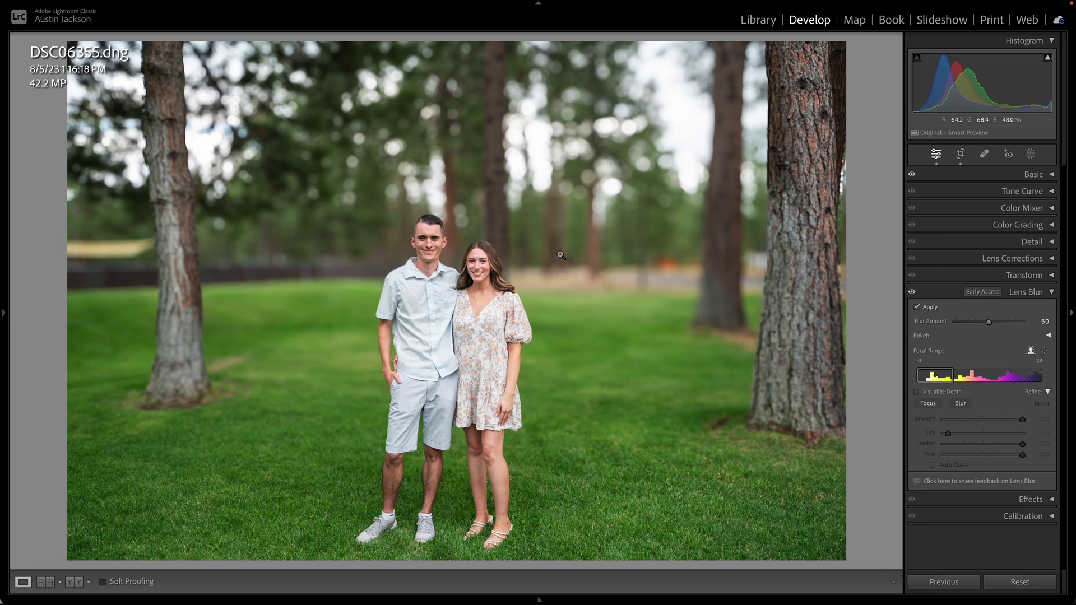
{"action": "left_click_drag", "start_coordinate": [987, 324], "coordinate": [1045, 321]}
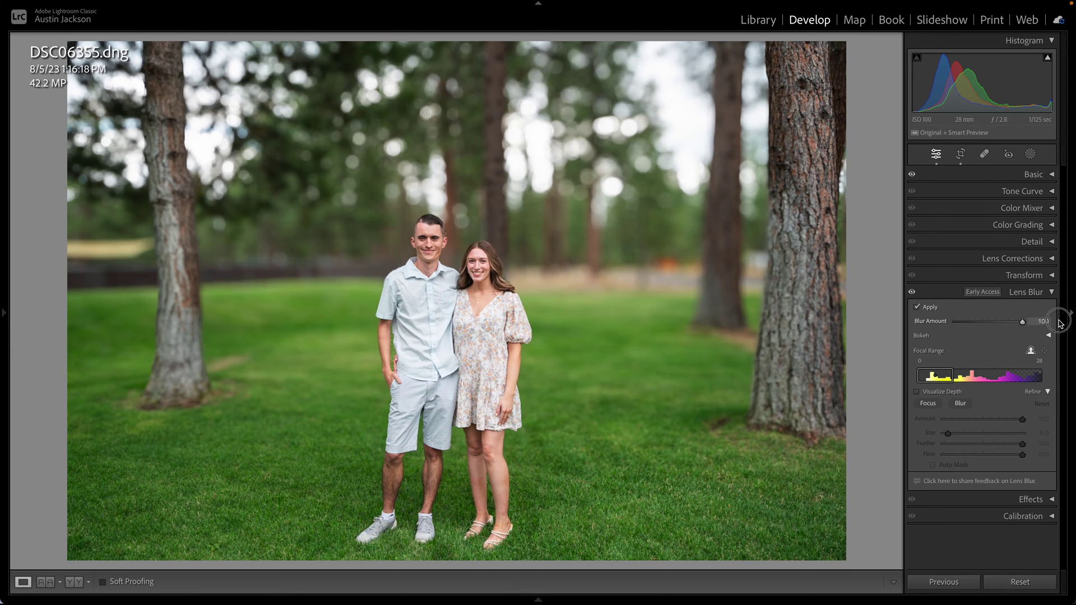
{"action": "left_click", "coordinate": [912, 294]}
{"action": "left_click", "coordinate": [913, 294]}
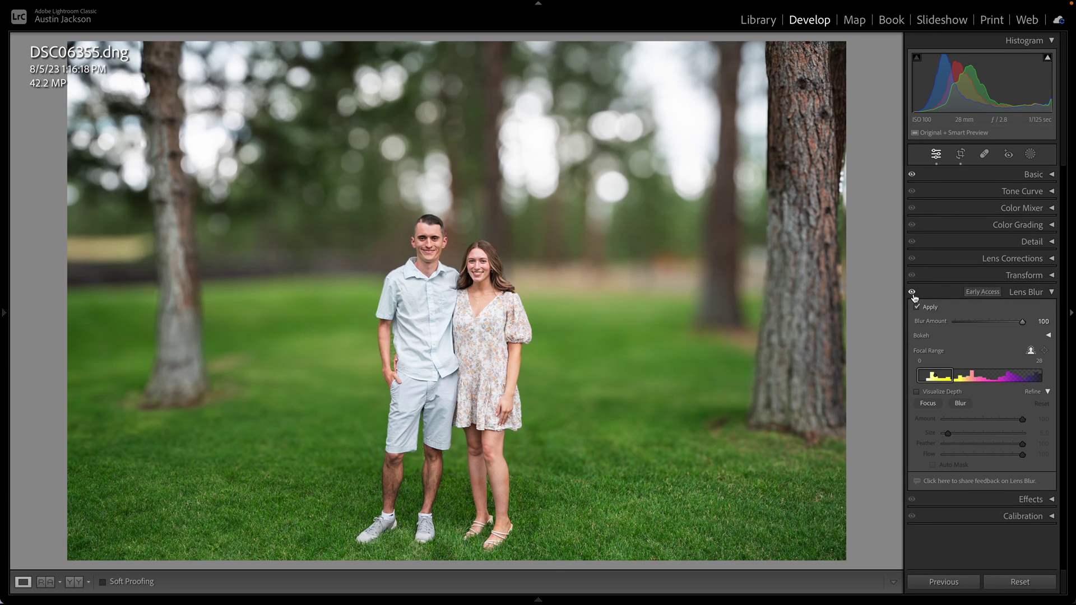
{"action": "left_click", "coordinate": [913, 294]}
{"action": "left_click", "coordinate": [912, 294]}
Examine the edges around the man's head up close and the whole photo with Lens Blur on and off.
{"action": "left_click", "coordinate": [427, 229]}
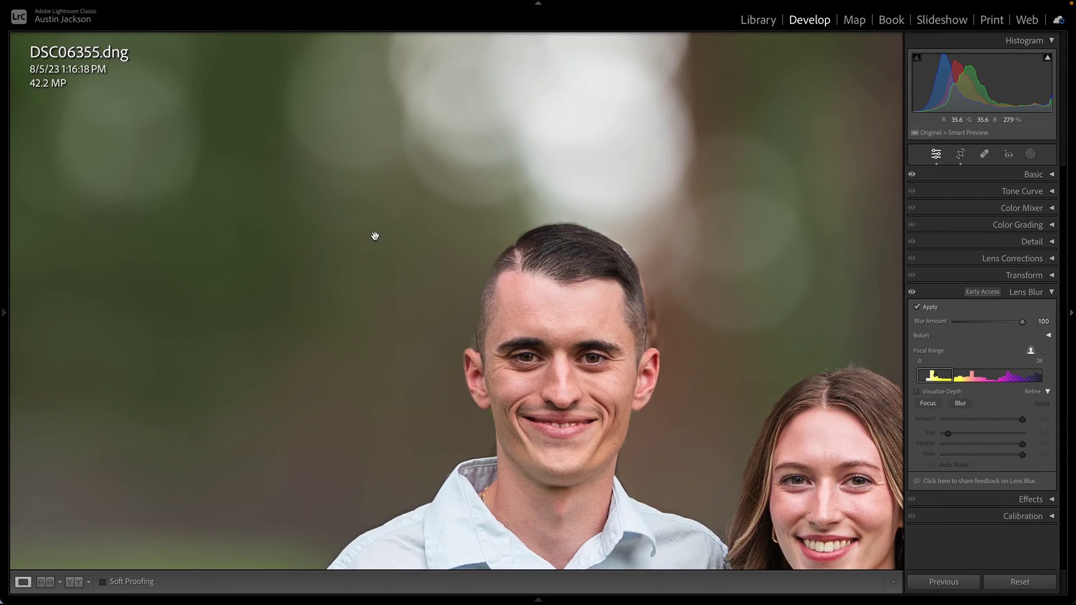
{"action": "left_click", "coordinate": [912, 293]}
{"action": "left_click", "coordinate": [912, 293]}
{"action": "left_click", "coordinate": [911, 292]}
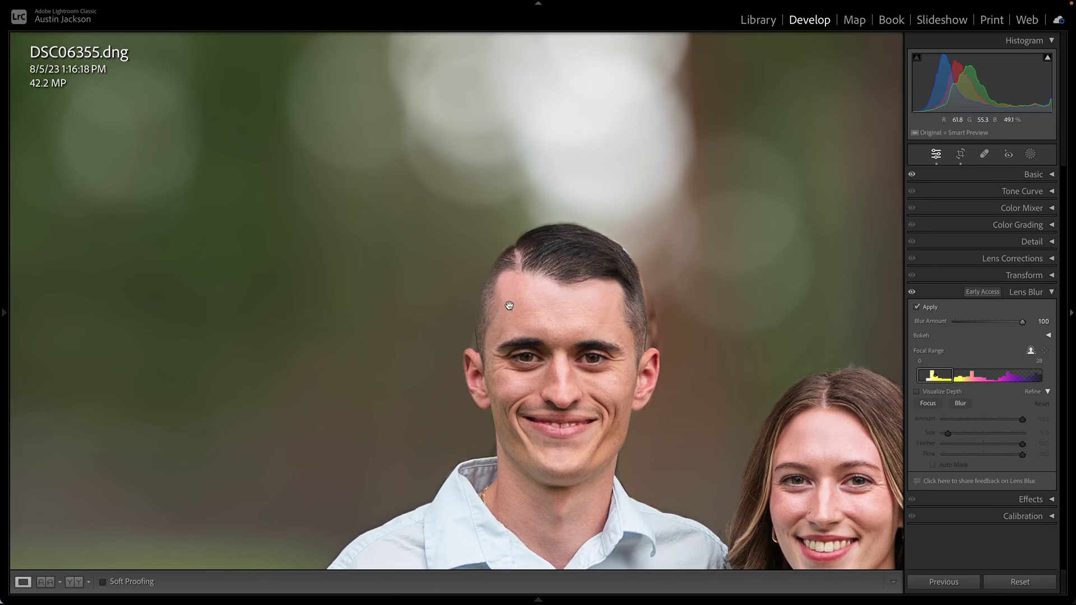
{"action": "left_click", "coordinate": [497, 302]}
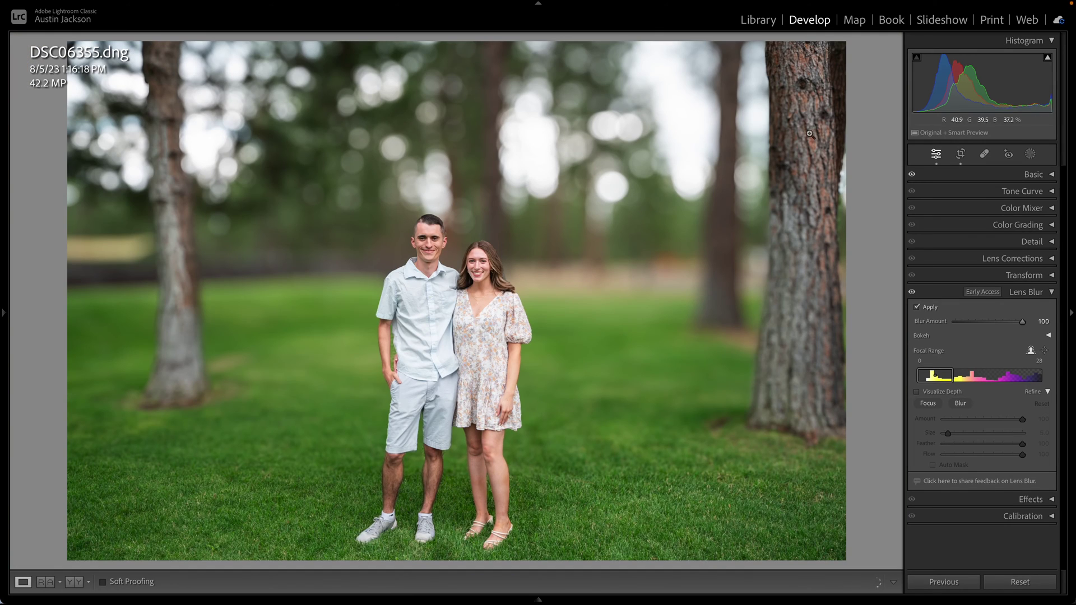
{"action": "left_click", "coordinate": [911, 291]}
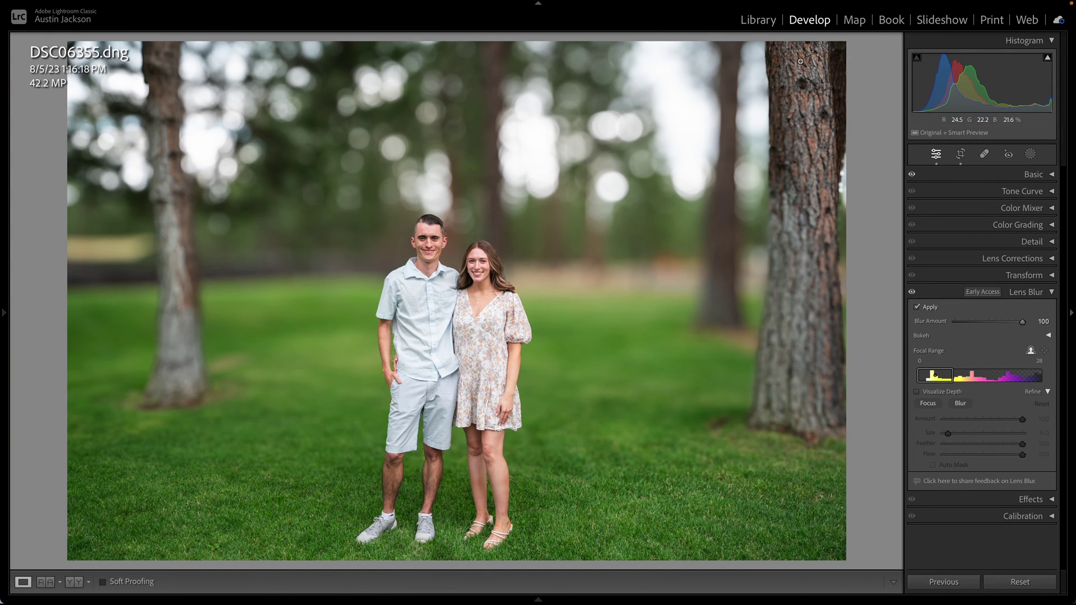
Compare the couple photo with Lens Blur off and on, and lower its blur amount to 0.
{"action": "left_click", "coordinate": [911, 291]}
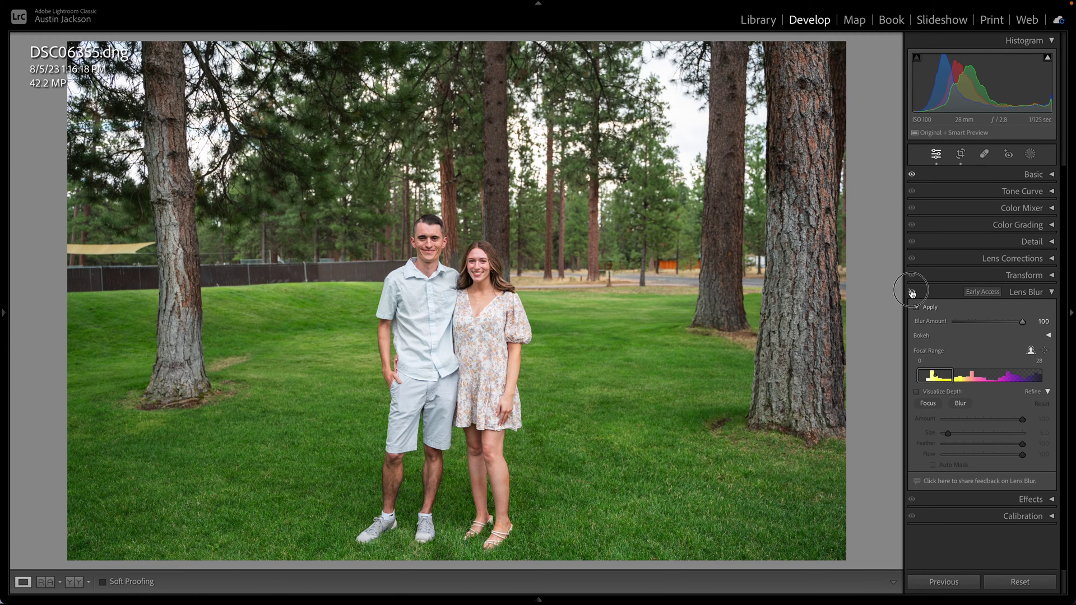
{"action": "left_click", "coordinate": [911, 291]}
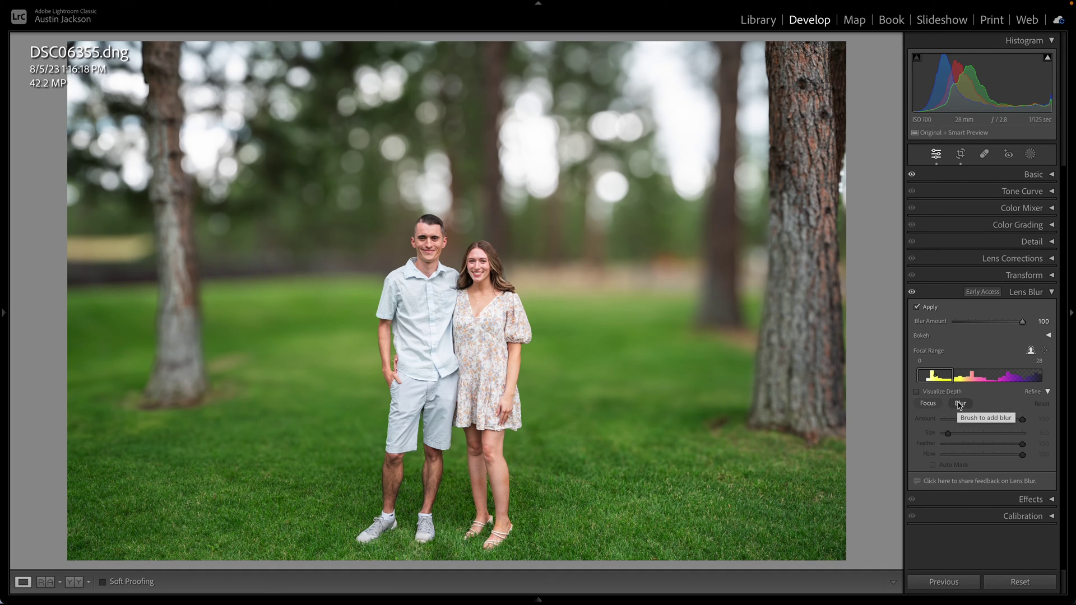
{"action": "left_click", "coordinate": [993, 324]}
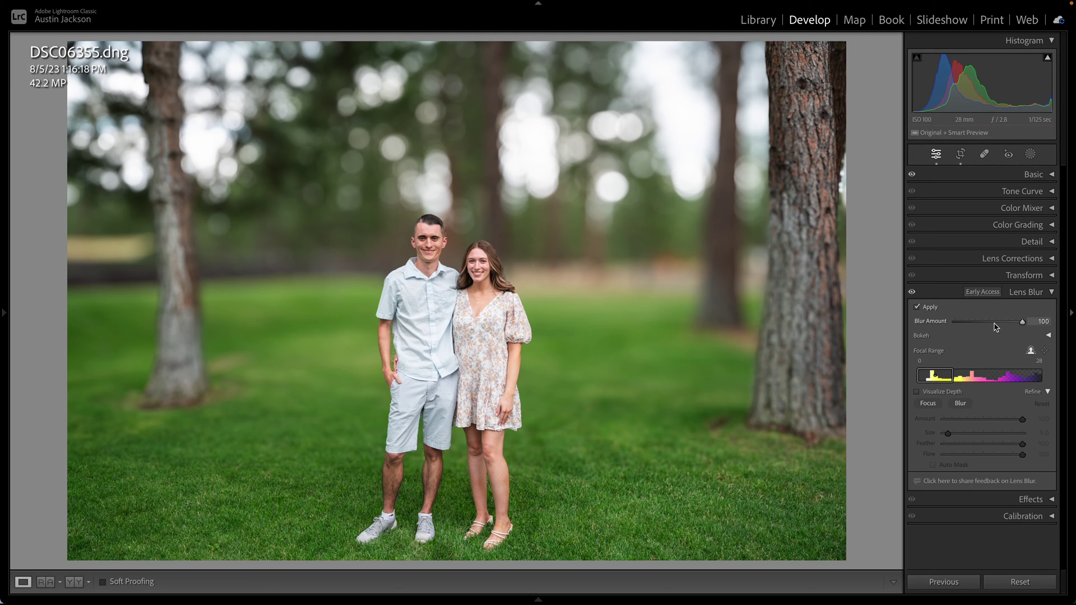
{"action": "left_click_drag", "start_coordinate": [993, 323], "coordinate": [900, 320]}
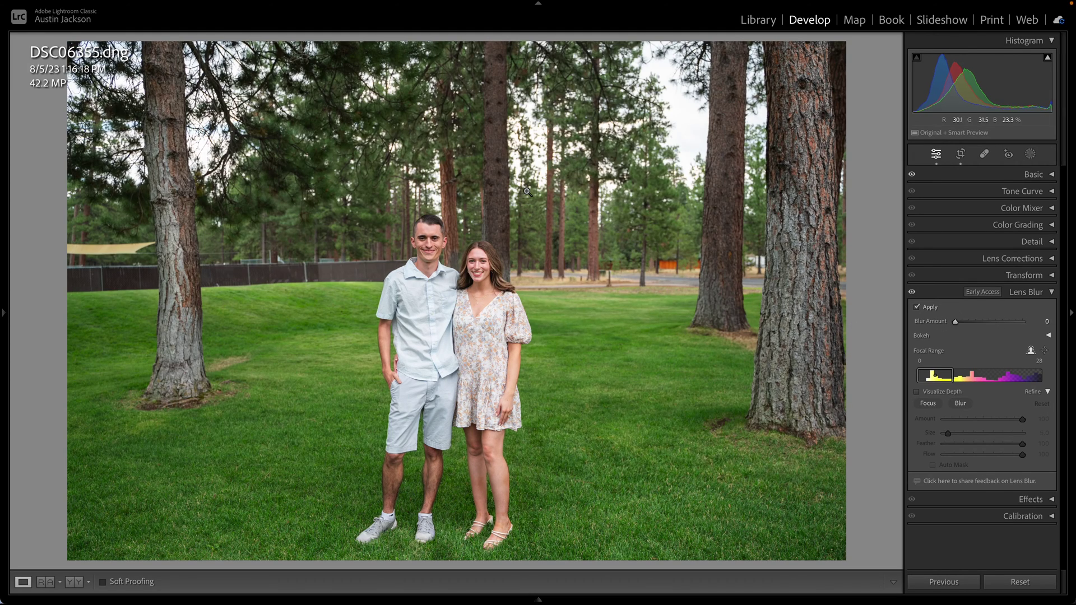
Examine the fence and trees behind the couple up close without added blur.
{"action": "left_click", "coordinate": [263, 249]}
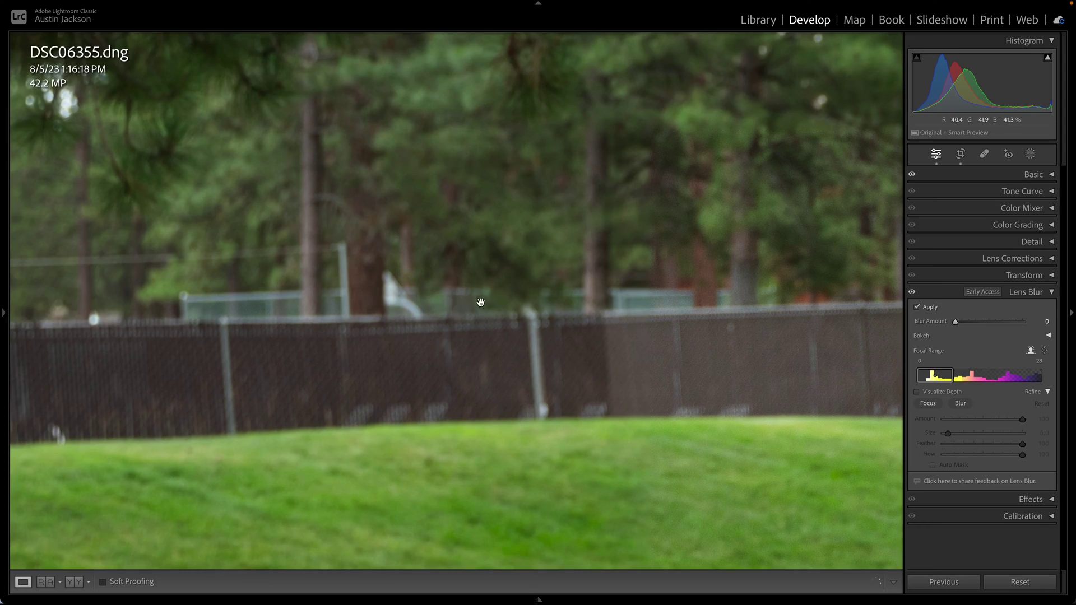
{"action": "left_click_drag", "start_coordinate": [468, 300], "coordinate": [315, 245]}
{"action": "left_click_drag", "start_coordinate": [602, 298], "coordinate": [310, 333]}
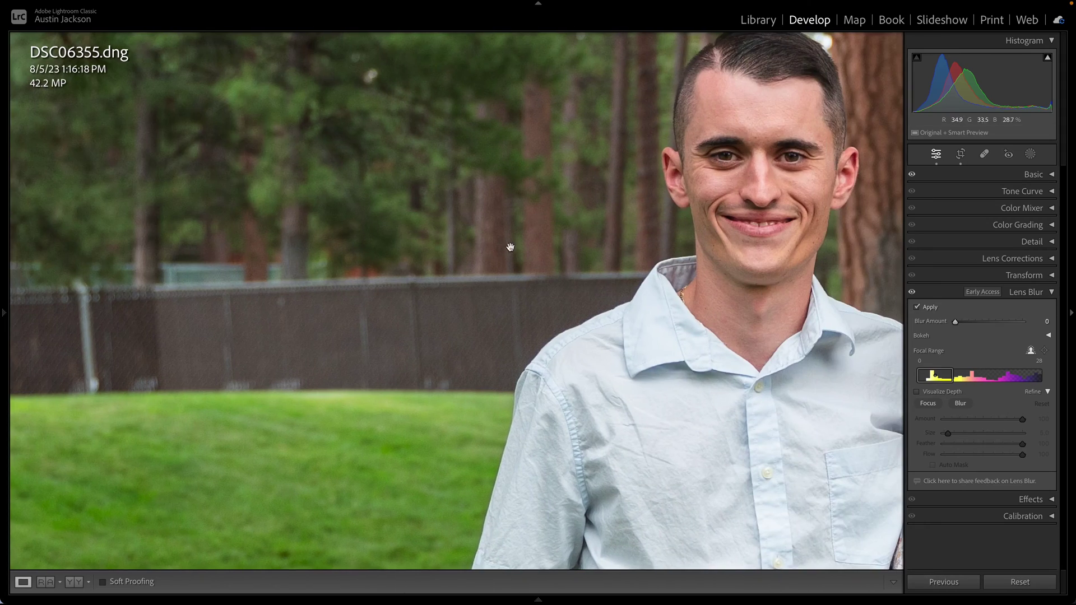
{"action": "left_click", "coordinate": [483, 211]}
Open the dog photo DSC04661.dng, set its Lens Blur amount to 100 and compare it with the effect off.
{"action": "mouse_move", "coordinate": [432, 596]}
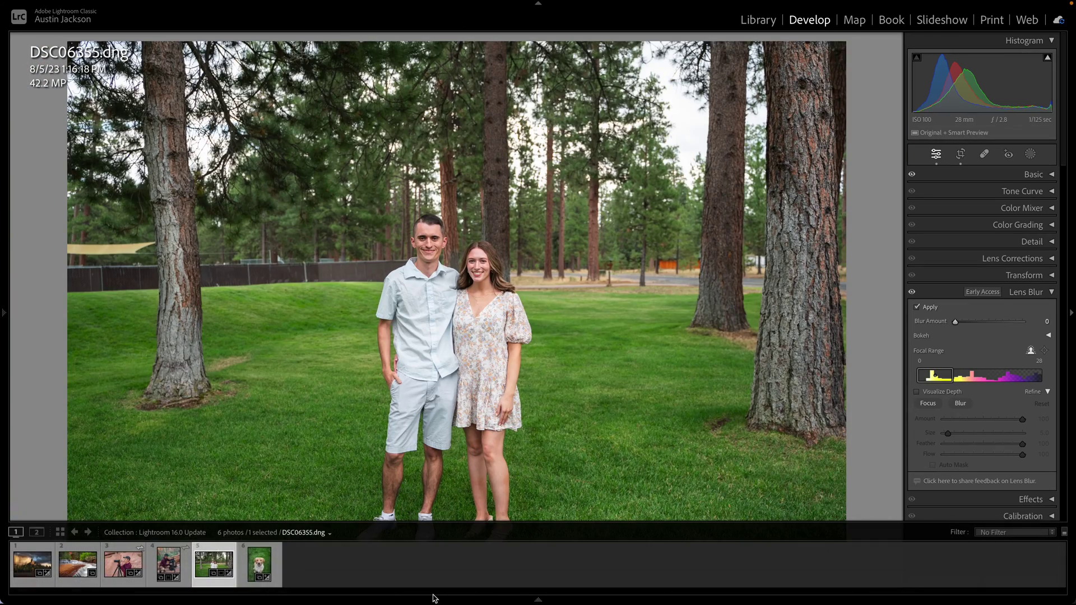
{"action": "left_click", "coordinate": [261, 566]}
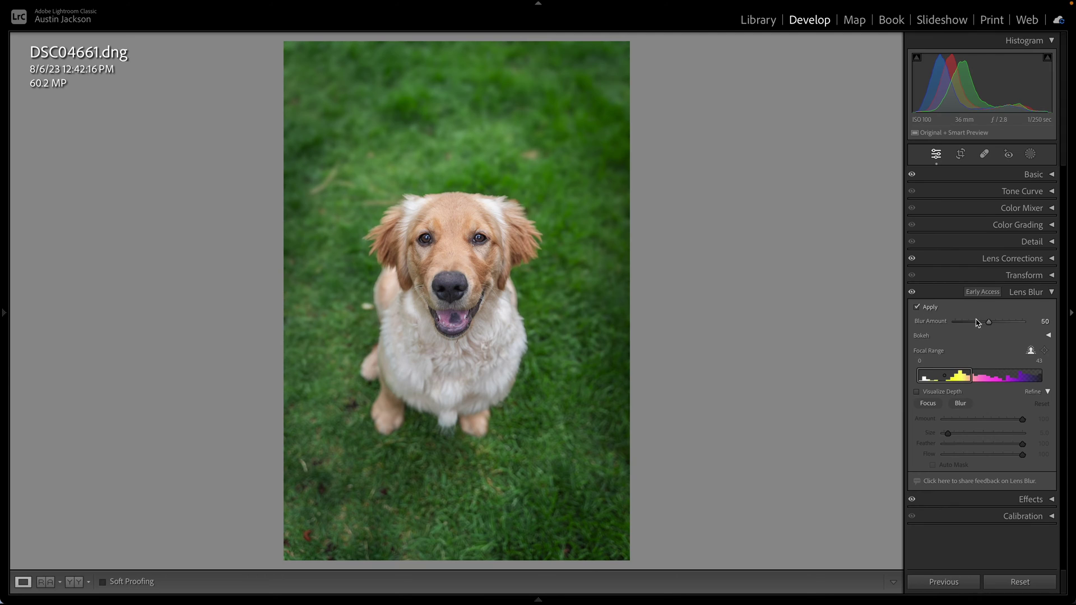
{"action": "left_click_drag", "start_coordinate": [988, 323], "coordinate": [1023, 321]}
{"action": "left_click", "coordinate": [911, 292]}
{"action": "left_click", "coordinate": [911, 292]}
Examine the fur edges of the dog's ear up close with Lens Blur on and off, and lower the blur amount.
{"action": "left_click", "coordinate": [468, 205]}
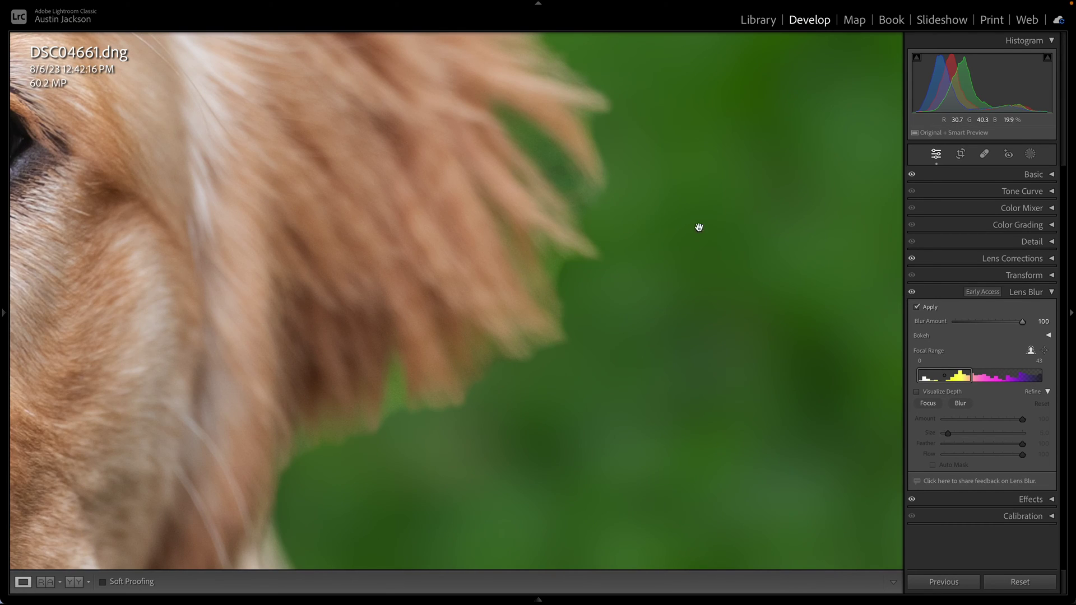
{"action": "left_click", "coordinate": [908, 291]}
{"action": "left_click", "coordinate": [909, 292]}
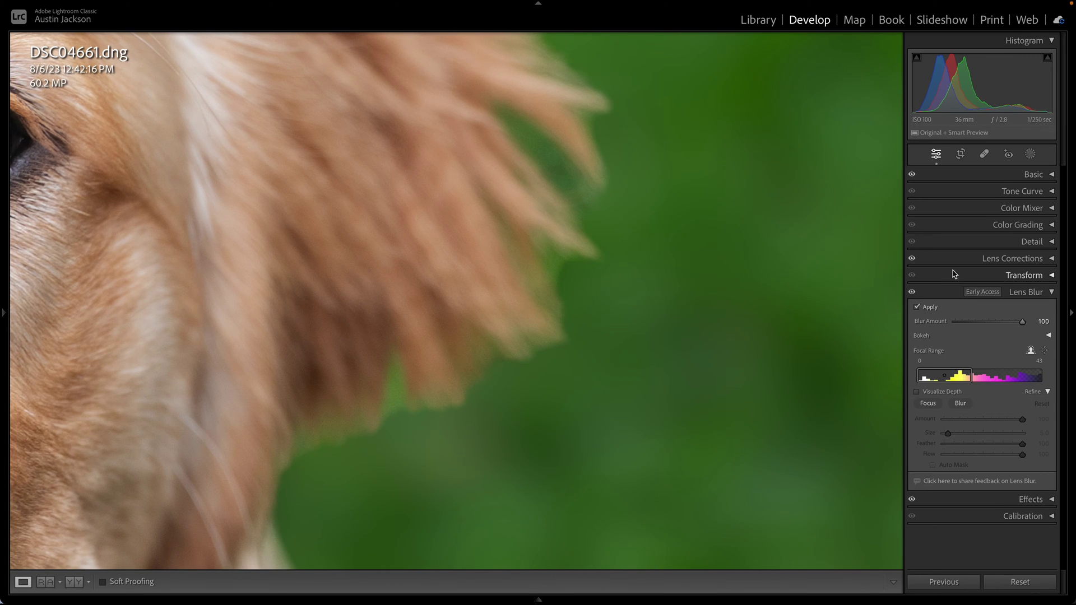
{"action": "left_click", "coordinate": [912, 292]}
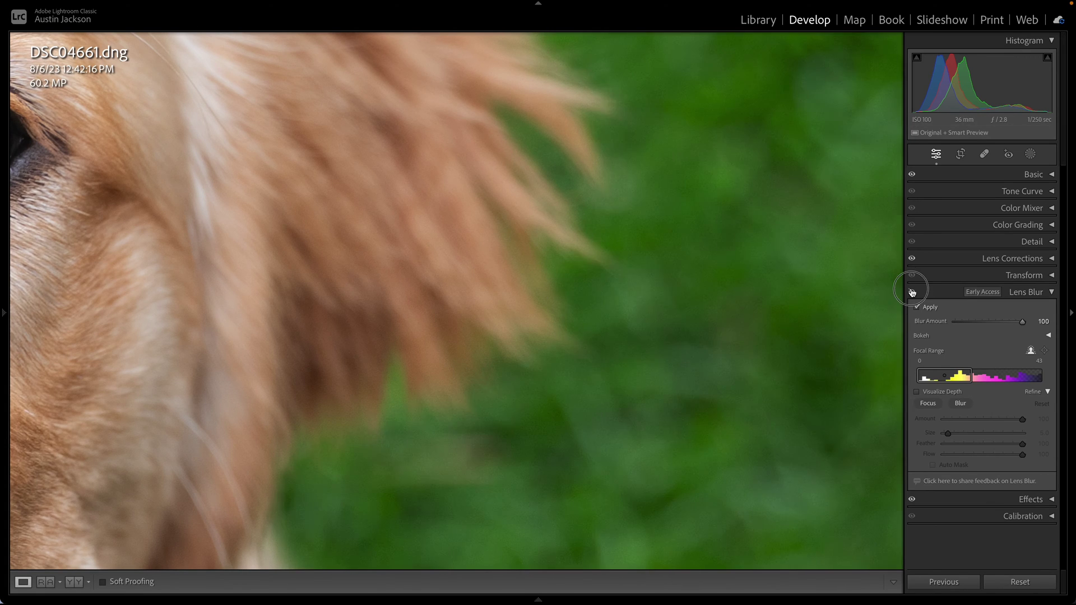
{"action": "left_click", "coordinate": [912, 292]}
{"action": "left_click", "coordinate": [617, 225]}
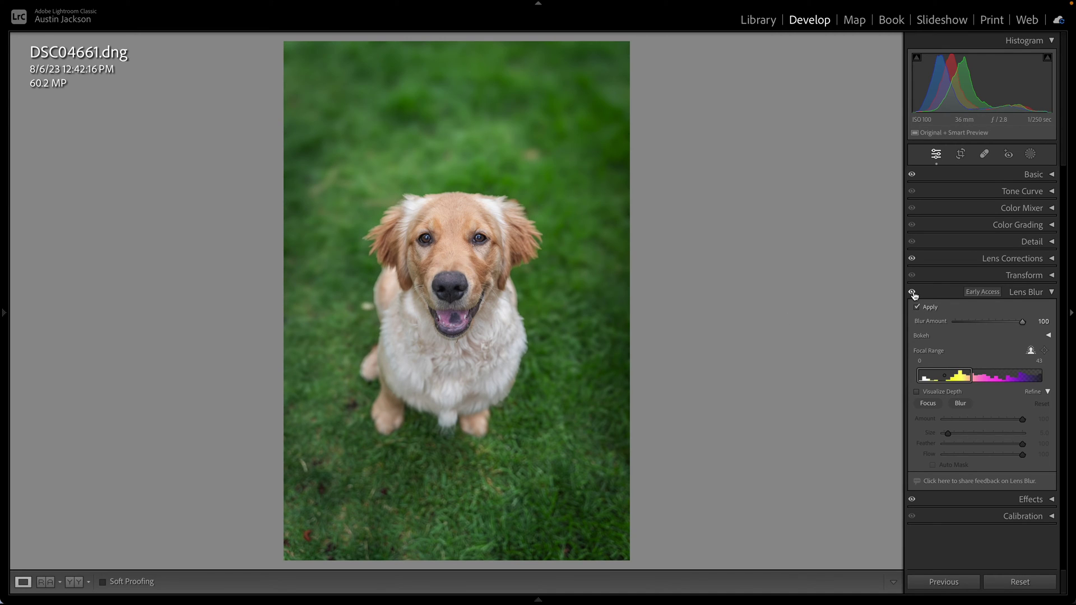
{"action": "mouse_move", "coordinate": [989, 322]}
{"action": "left_mouse_down"}
{"action": "mouse_move", "coordinate": [972, 325]}
{"action": "mouse_move", "coordinate": [996, 323]}
{"action": "left_mouse_up"}
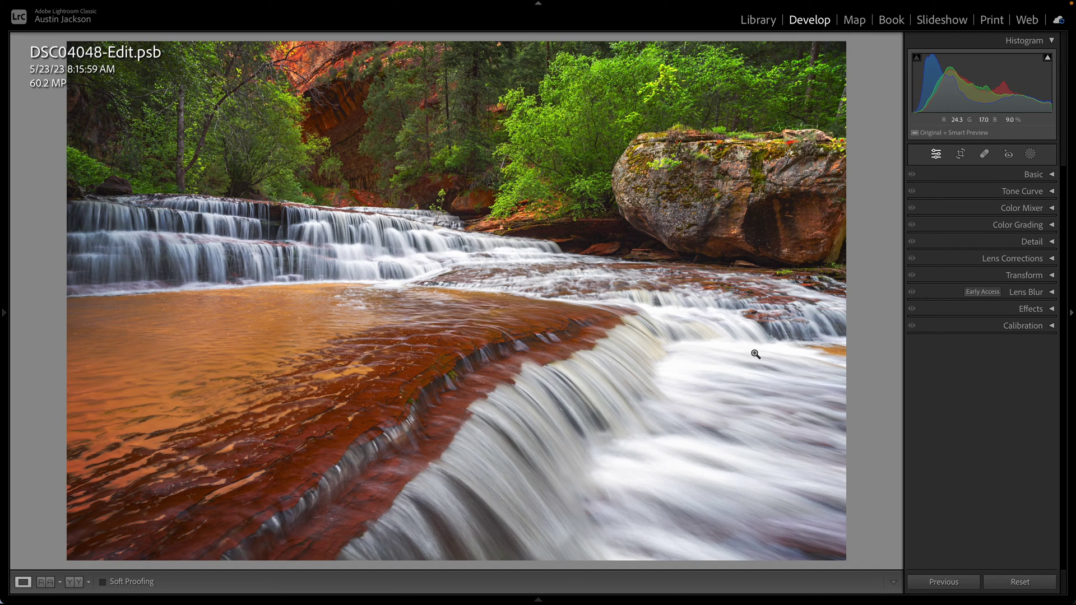
Look through the Color Mixer's HSL, Color and Point Color modes on the waterfall photo DSC04048-Edit.psb.
{"action": "left_click", "coordinate": [1003, 211]}
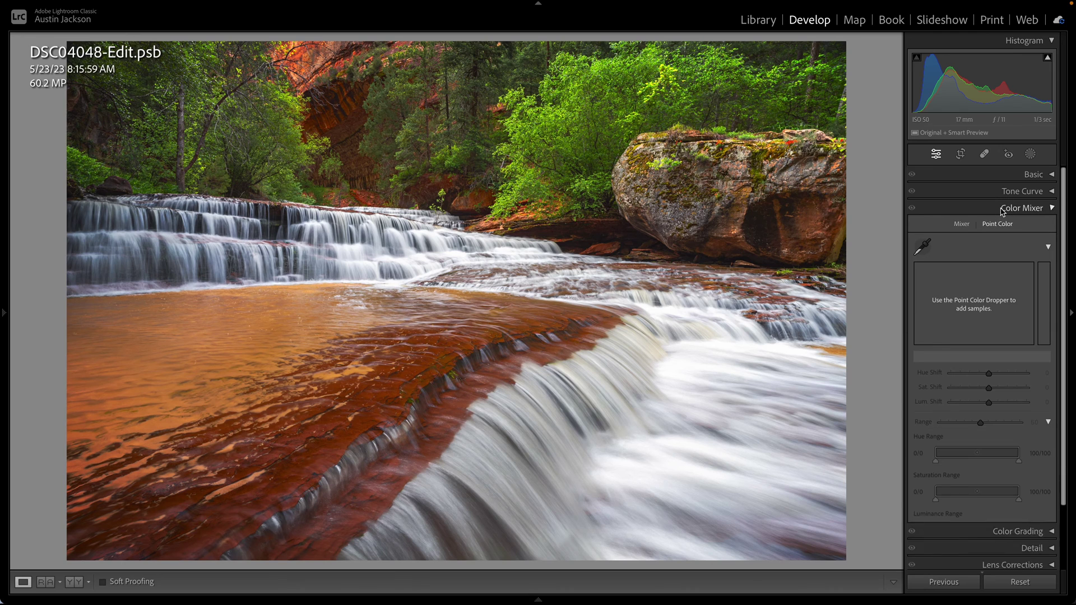
{"action": "left_click", "coordinate": [964, 225]}
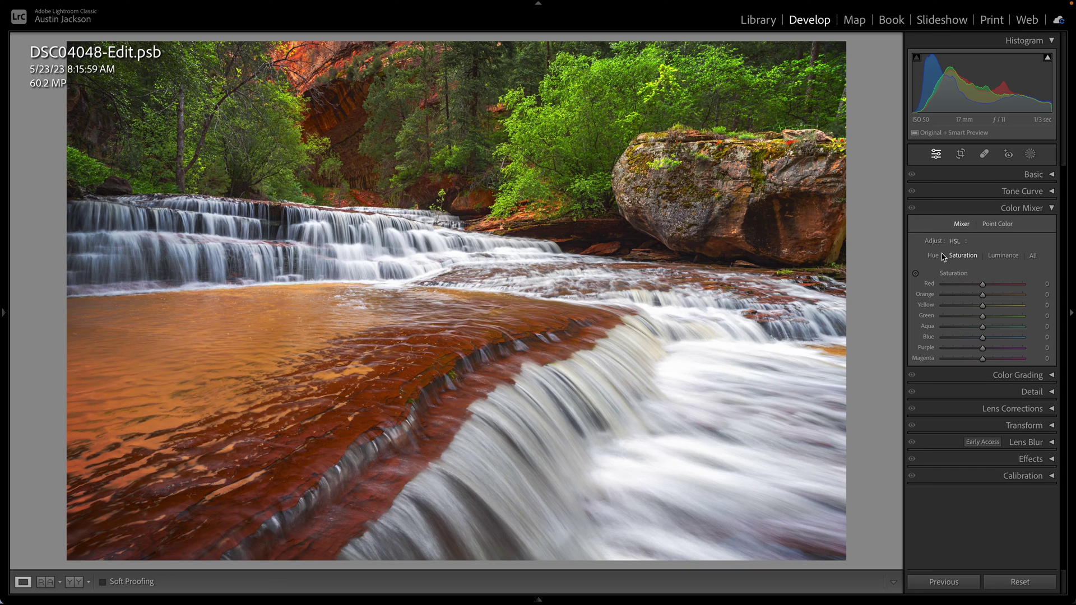
{"action": "left_click", "coordinate": [954, 241]}
{"action": "left_click", "coordinate": [962, 255]}
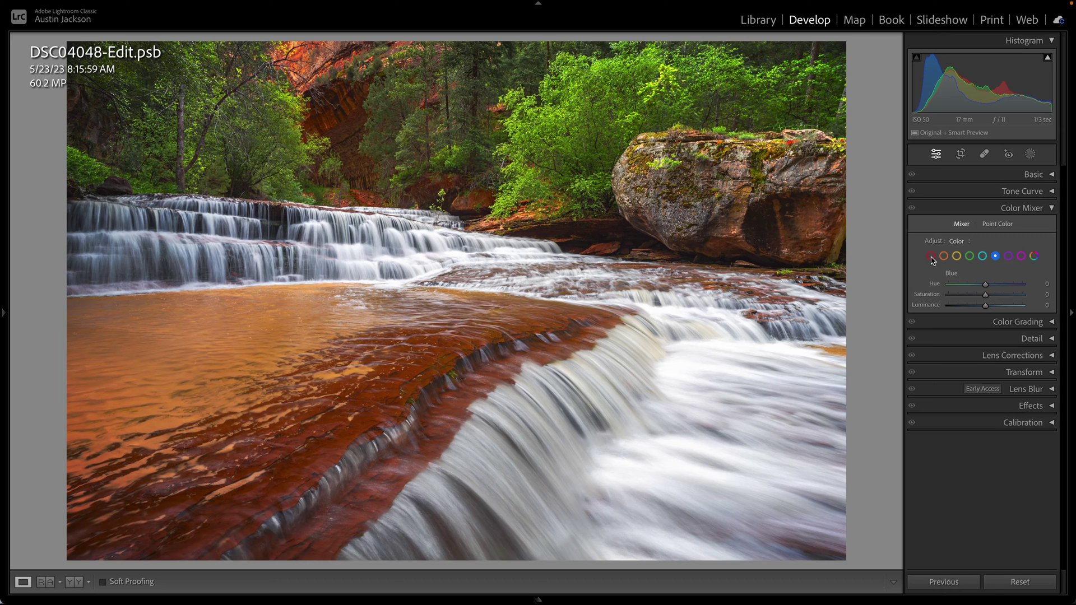
{"action": "left_click", "coordinate": [957, 241]}
{"action": "left_click", "coordinate": [960, 229]}
{"action": "left_click", "coordinate": [991, 225]}
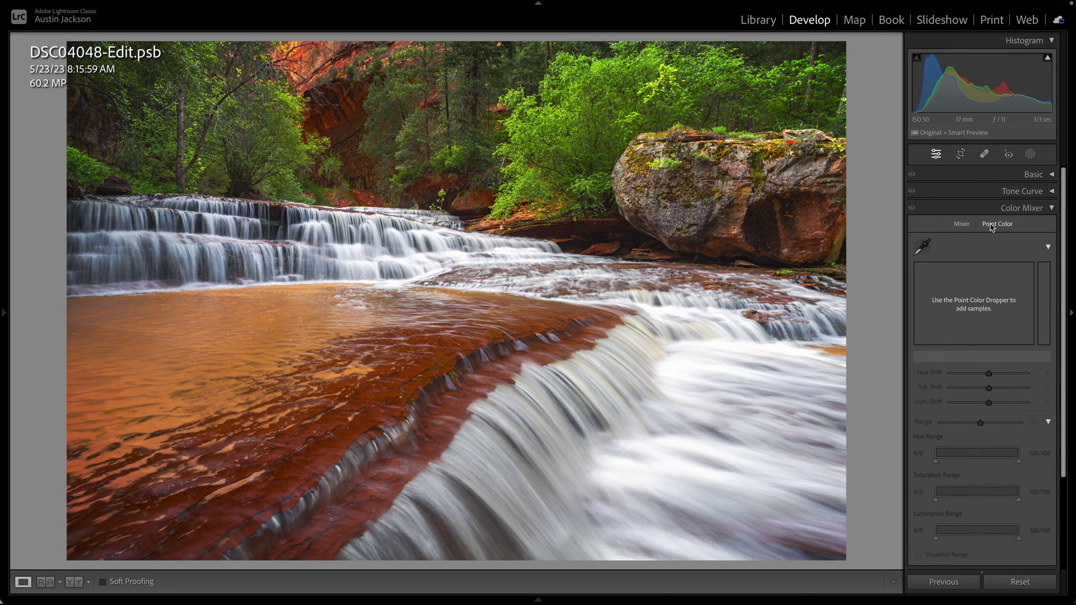
{"action": "left_click", "coordinate": [960, 226]}
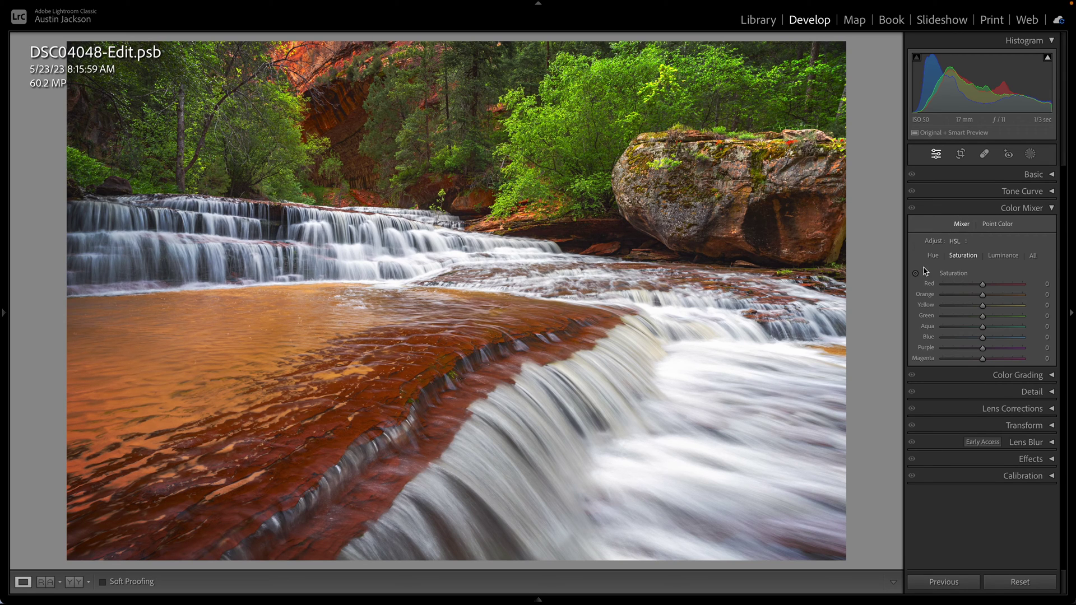
Sample the green foliage of the trees beside the boulder with the Point Color dropper.
{"action": "left_click", "coordinate": [990, 226]}
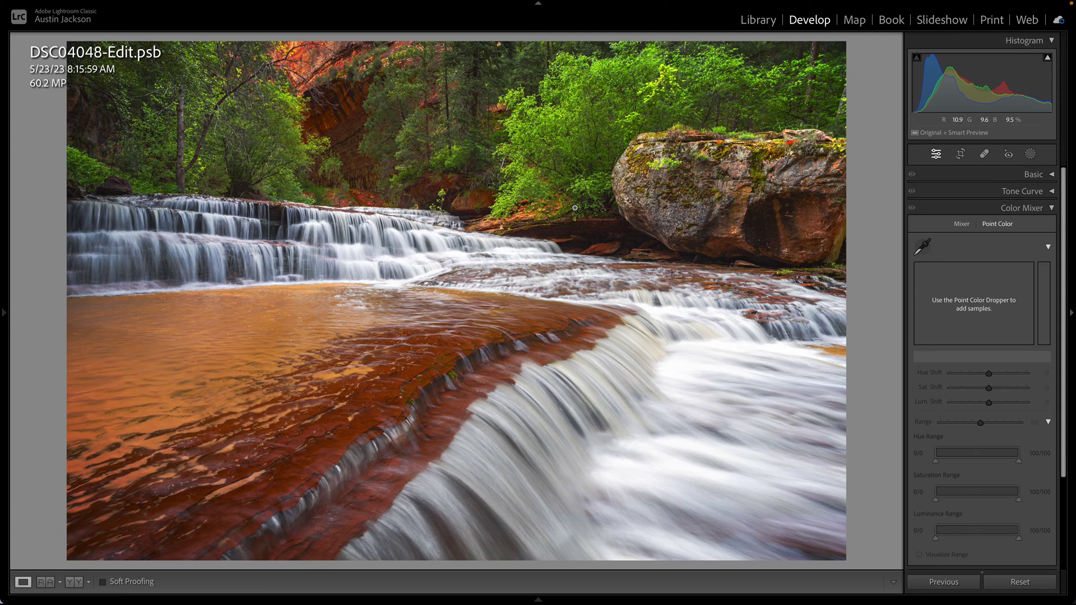
{"action": "left_click", "coordinate": [924, 249]}
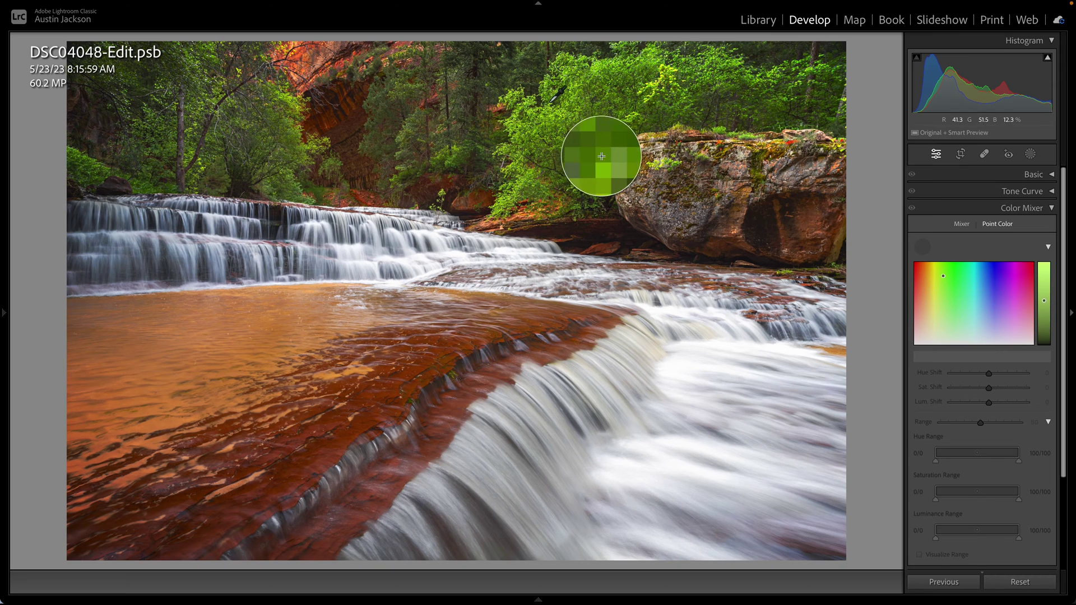
{"action": "left_click", "coordinate": [563, 116]}
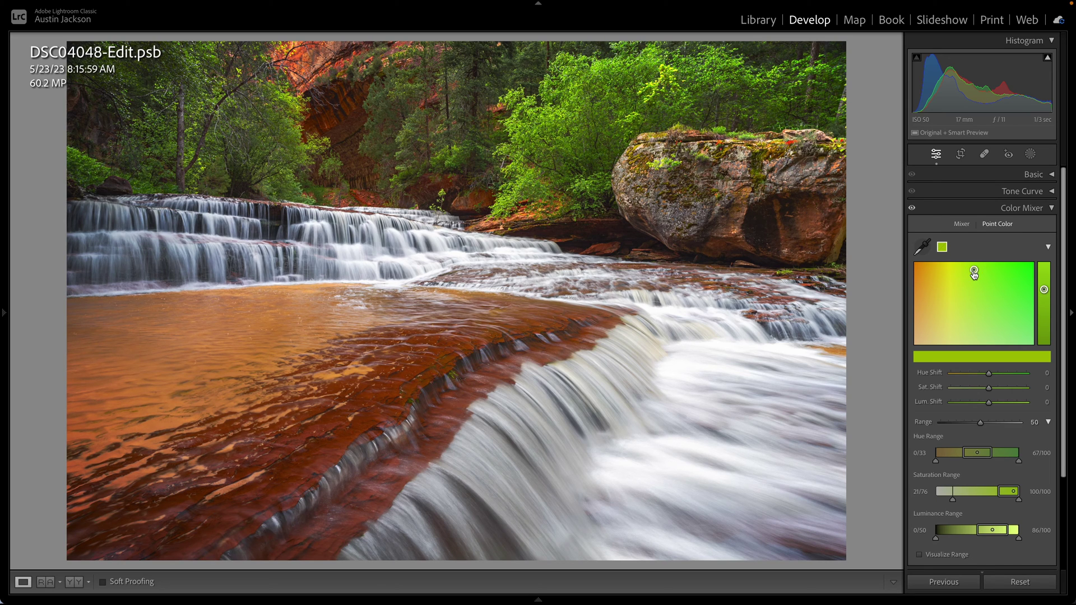
Try several luminance, hue and saturation shifts on the green sample, including Hue Shift -39 with Sat. Shift -26.
{"action": "mouse_move", "coordinate": [1045, 291]}
{"action": "left_mouse_down"}
{"action": "mouse_move", "coordinate": [1045, 268]}
{"action": "mouse_move", "coordinate": [1049, 336]}
{"action": "mouse_move", "coordinate": [1053, 249]}
{"action": "mouse_move", "coordinate": [1046, 297]}
{"action": "mouse_move", "coordinate": [1045, 283]}
{"action": "left_mouse_up"}
{"action": "key", "text": "ctrl+z"}
{"action": "left_click_drag", "start_coordinate": [975, 273], "coordinate": [943, 289]}
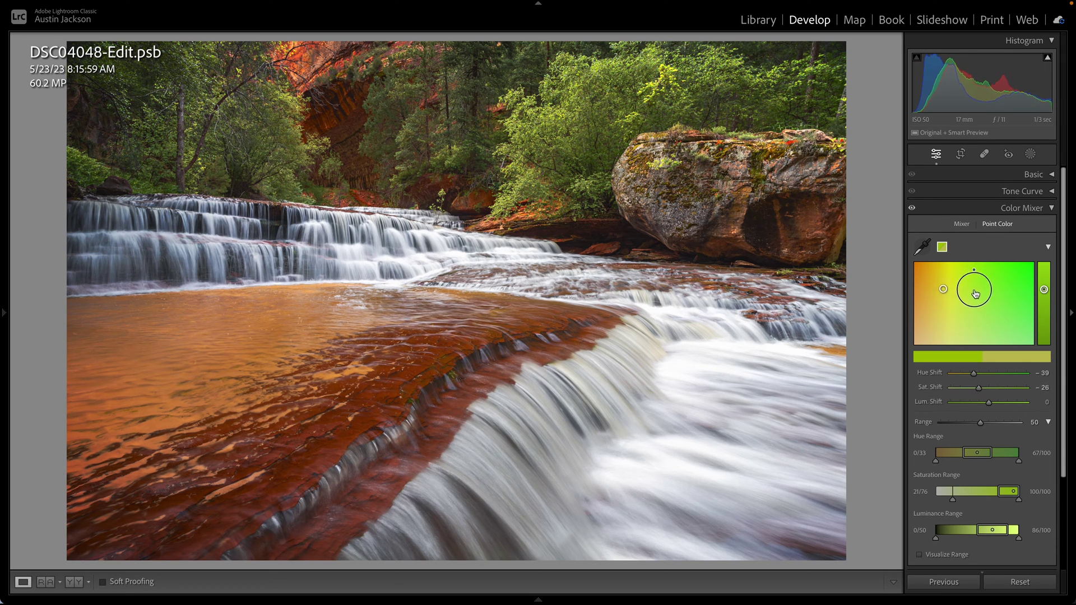
{"action": "left_click_drag", "start_coordinate": [945, 289], "coordinate": [997, 292]}
{"action": "left_click_drag", "start_coordinate": [997, 296], "coordinate": [969, 273]}
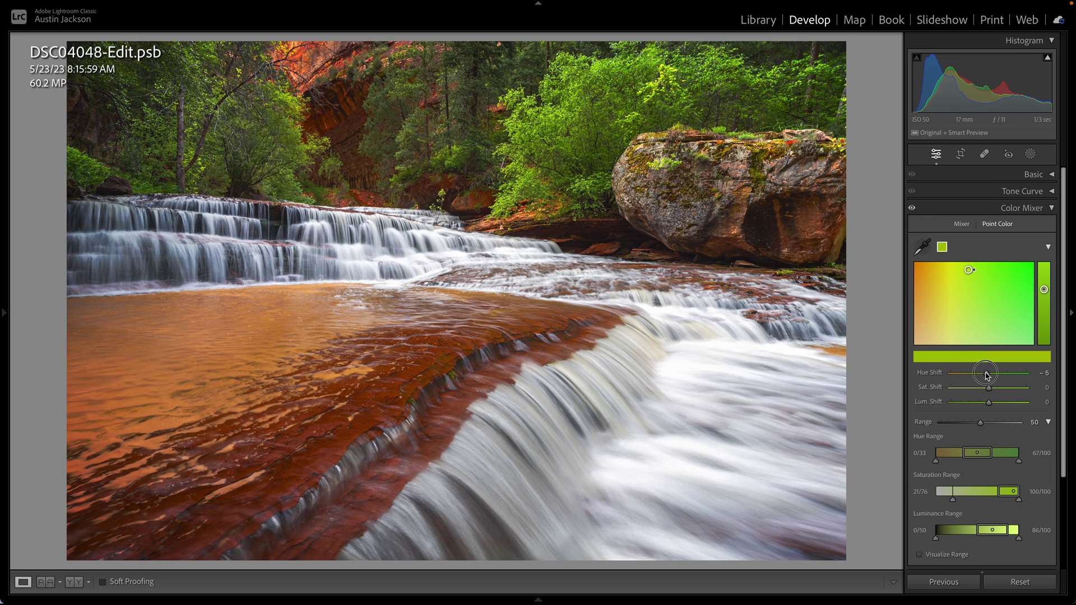
{"action": "left_click_drag", "start_coordinate": [986, 373], "coordinate": [991, 373]}
{"action": "key", "text": "ctrl+z"}
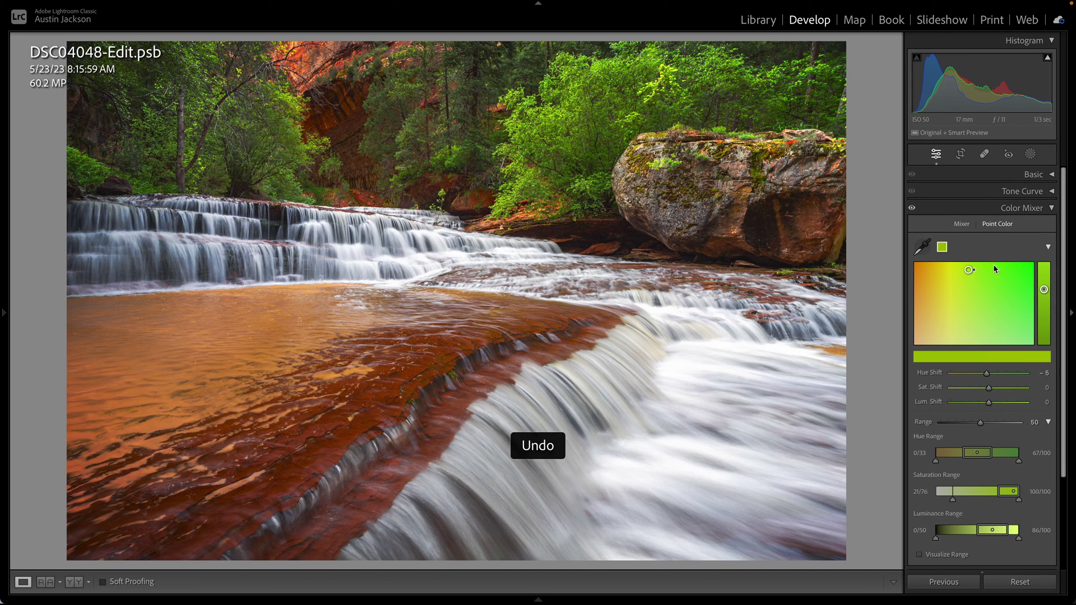
Shift the green sample to Hue Shift 10, Sat. Shift -4 and Lum. Shift -19.
{"action": "mouse_move", "coordinate": [971, 273]}
{"action": "left_mouse_down"}
{"action": "mouse_move", "coordinate": [959, 278]}
{"action": "mouse_move", "coordinate": [993, 280]}
{"action": "mouse_move", "coordinate": [984, 279]}
{"action": "left_mouse_up"}
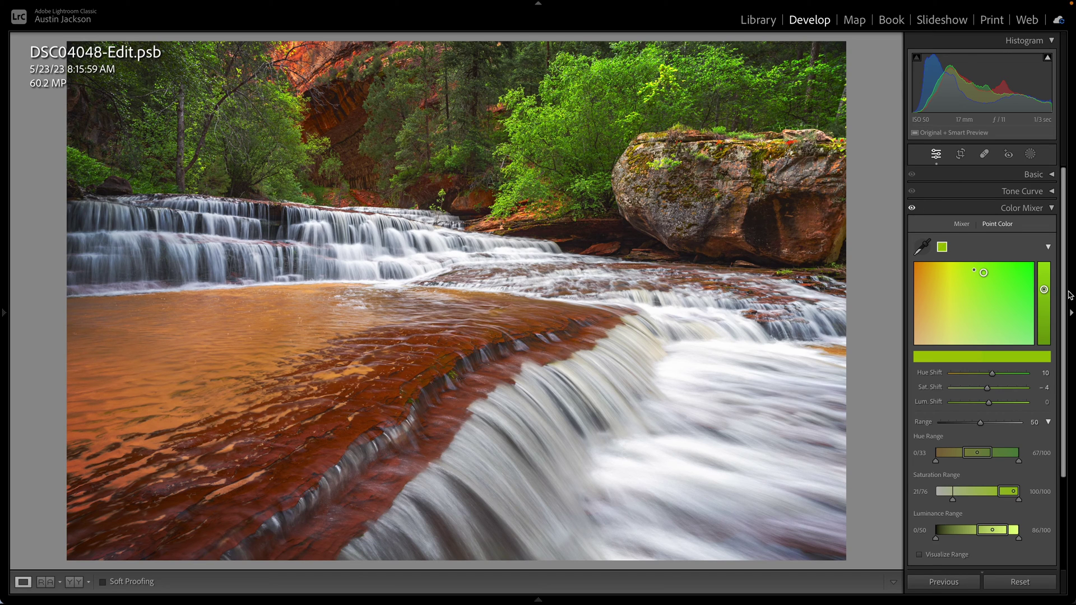
{"action": "mouse_move", "coordinate": [989, 401]}
{"action": "left_mouse_down"}
{"action": "mouse_move", "coordinate": [978, 401]}
{"action": "mouse_move", "coordinate": [1027, 399]}
{"action": "mouse_move", "coordinate": [981, 399]}
{"action": "left_mouse_up"}
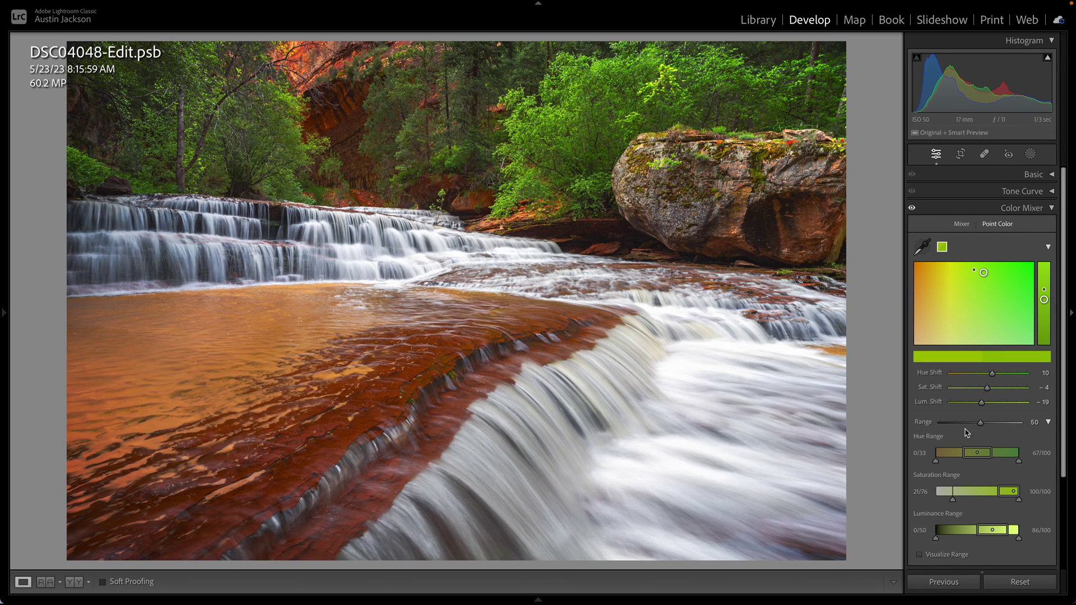
Visualize the green sample's range, try Range at 0 and 100, set it to 75 and collapse the range details.
{"action": "left_click", "coordinate": [919, 555]}
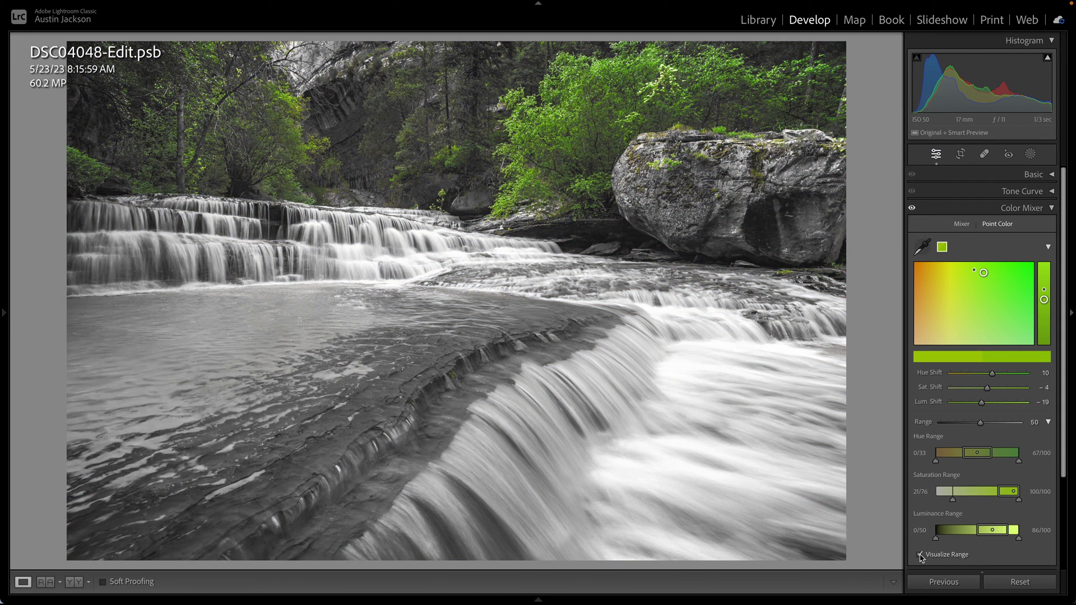
{"action": "left_click_drag", "start_coordinate": [980, 426], "coordinate": [910, 422]}
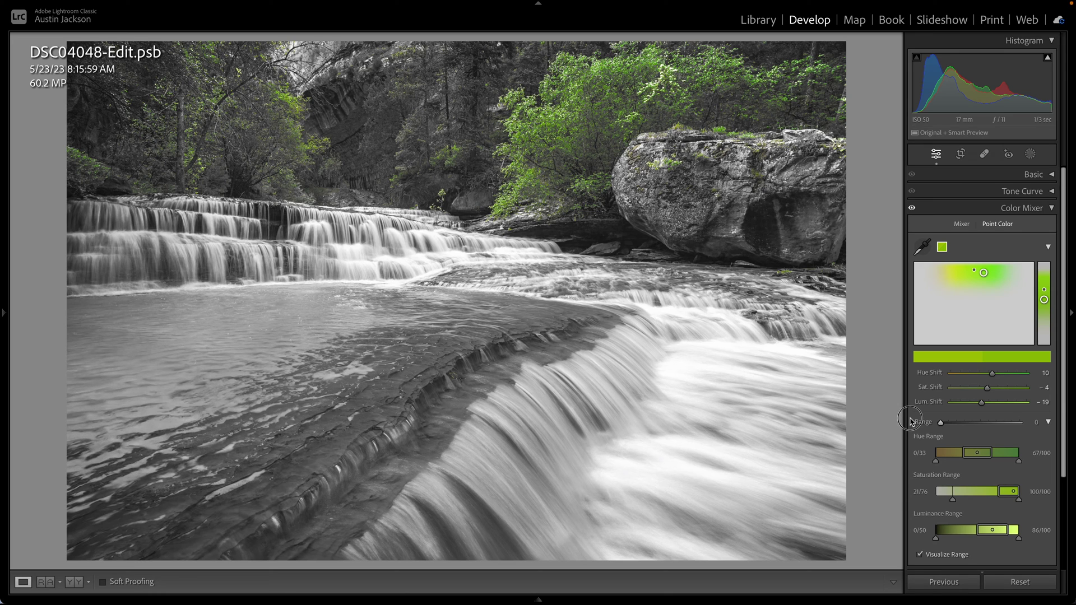
{"action": "left_click_drag", "start_coordinate": [910, 421], "coordinate": [910, 421]}
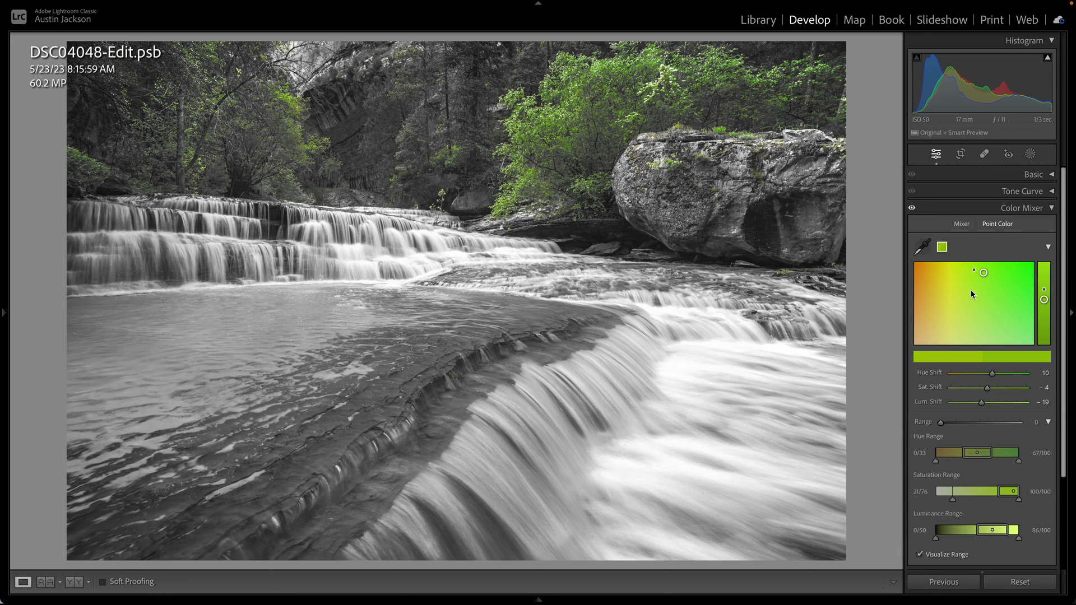
{"action": "left_click_drag", "start_coordinate": [942, 425], "coordinate": [1062, 390]}
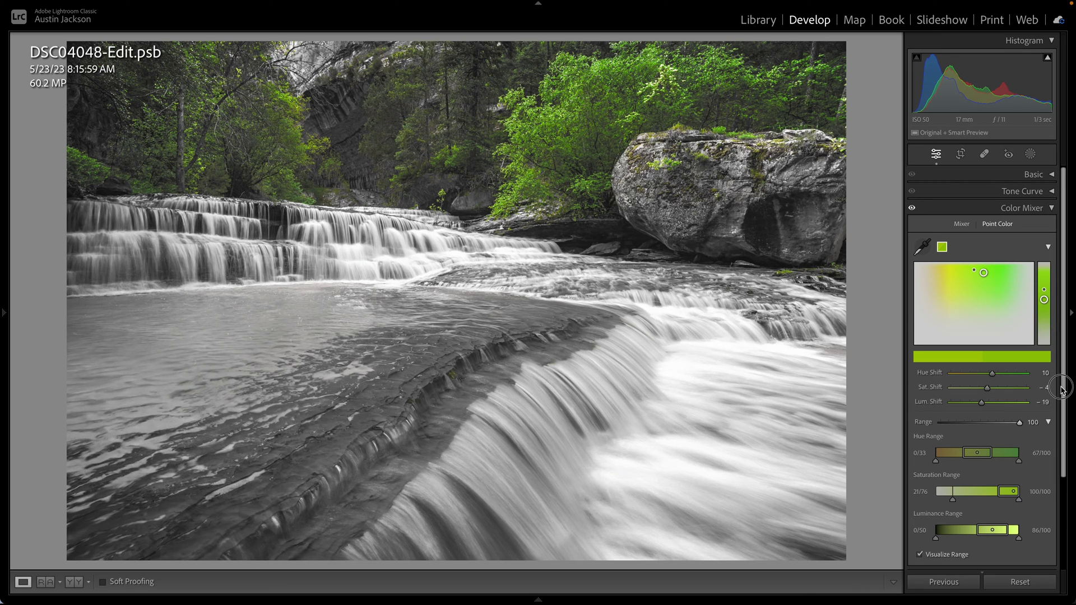
{"action": "left_click_drag", "start_coordinate": [1062, 388], "coordinate": [1003, 389]}
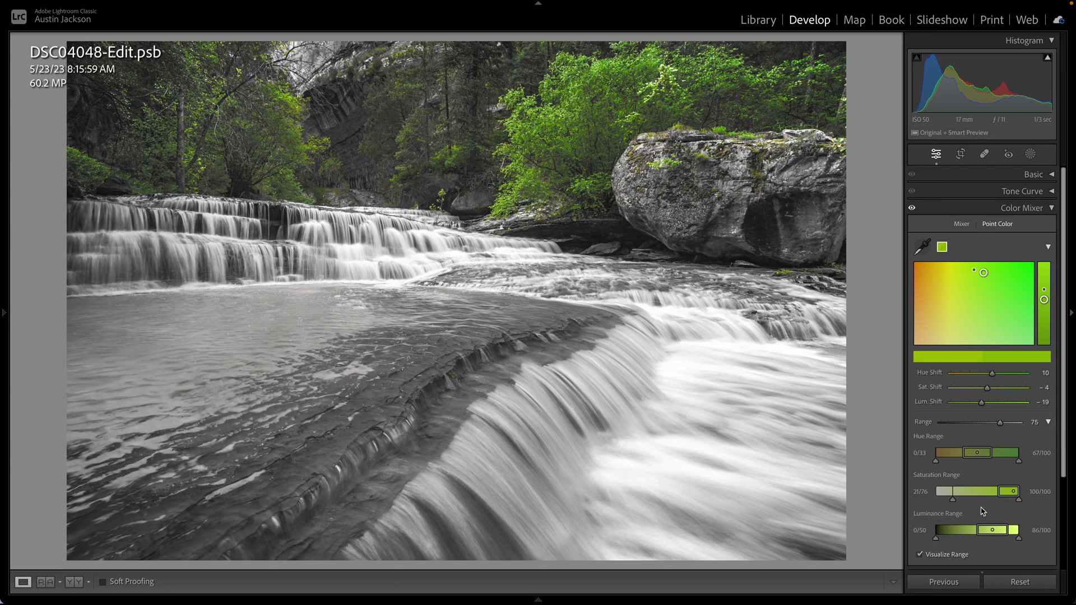
{"action": "left_click", "coordinate": [1046, 423]}
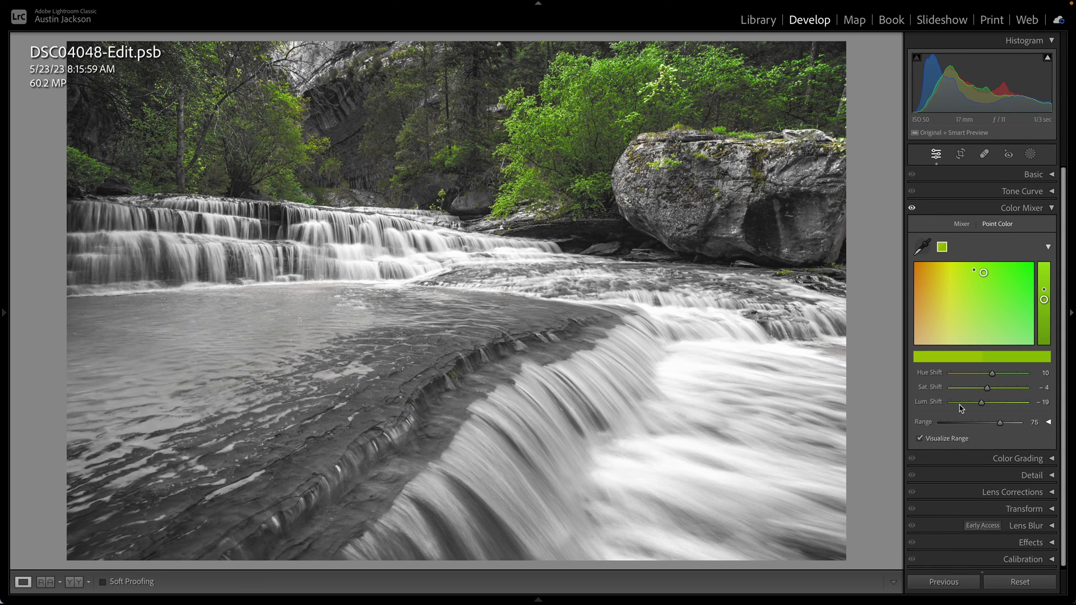
Sample the orange water with the Point Color dropper and set its Hue Shift to -14 and Sat. Shift to 33.
{"action": "left_click", "coordinate": [927, 246]}
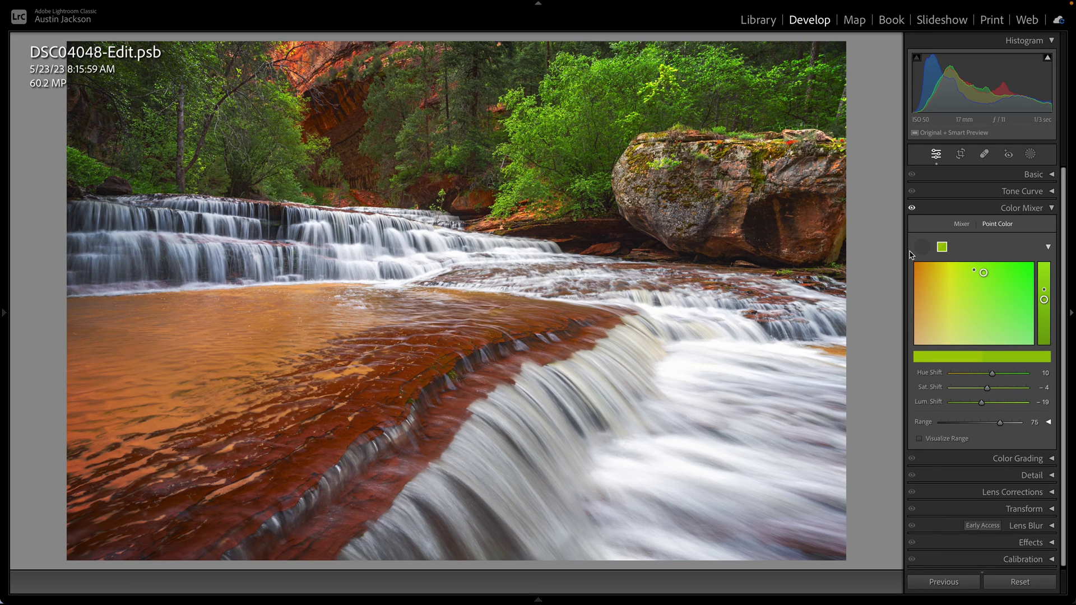
{"action": "left_click", "coordinate": [246, 345]}
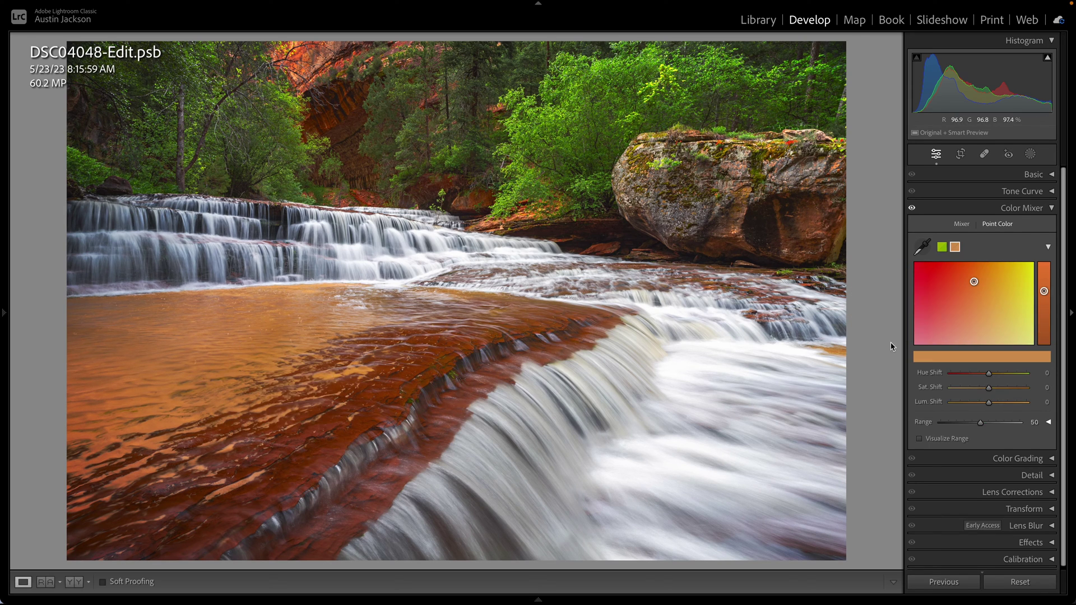
{"action": "mouse_move", "coordinate": [974, 281]}
{"action": "left_mouse_down"}
{"action": "mouse_move", "coordinate": [949, 278]}
{"action": "mouse_move", "coordinate": [992, 281]}
{"action": "mouse_move", "coordinate": [963, 283]}
{"action": "left_mouse_up"}
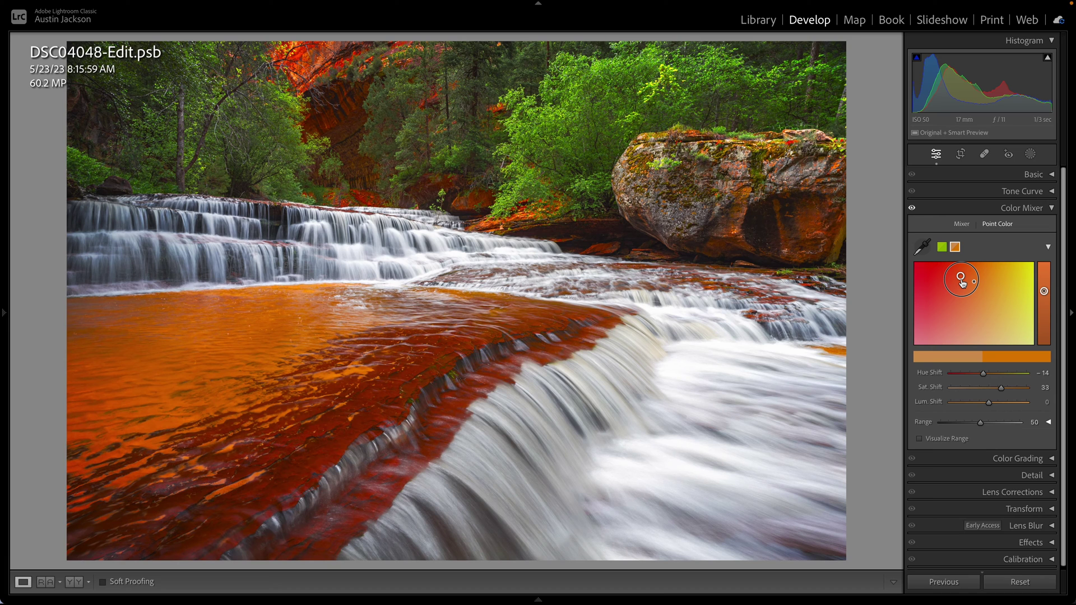
Try Hue Shift -23 and then -12, each with Sat. Shift 67, on the orange sample, undoing both adjustments.
{"action": "mouse_move", "coordinate": [962, 283]}
{"action": "left_mouse_down"}
{"action": "mouse_move", "coordinate": [973, 284]}
{"action": "mouse_move", "coordinate": [954, 270]}
{"action": "left_mouse_up"}
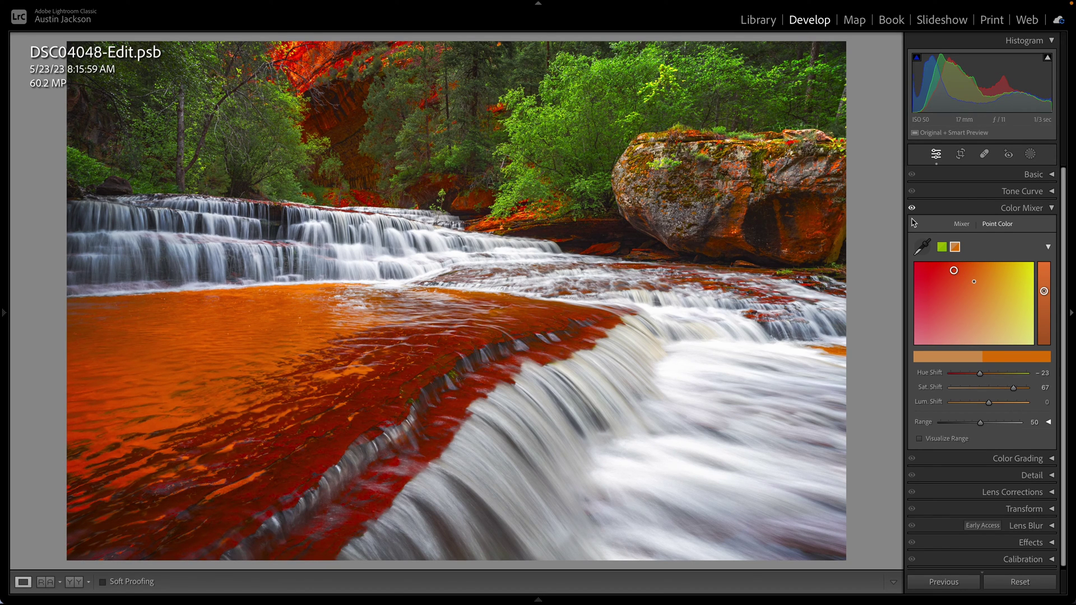
{"action": "key", "text": "ctrl+z"}
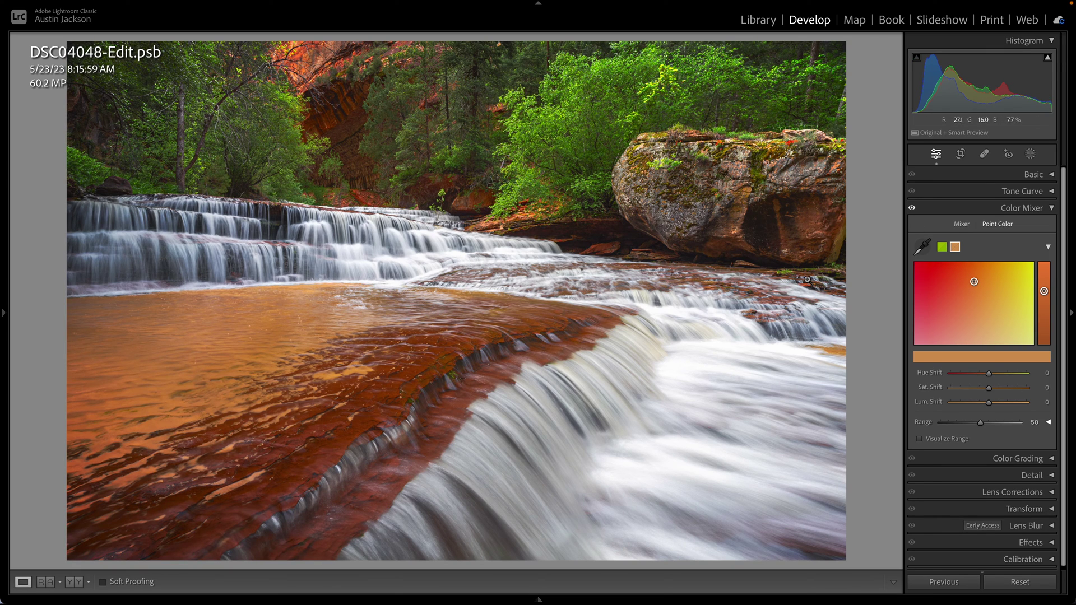
{"action": "mouse_move", "coordinate": [975, 287]}
{"action": "left_mouse_down"}
{"action": "mouse_move", "coordinate": [954, 283]}
{"action": "mouse_move", "coordinate": [963, 278]}
{"action": "left_mouse_up"}
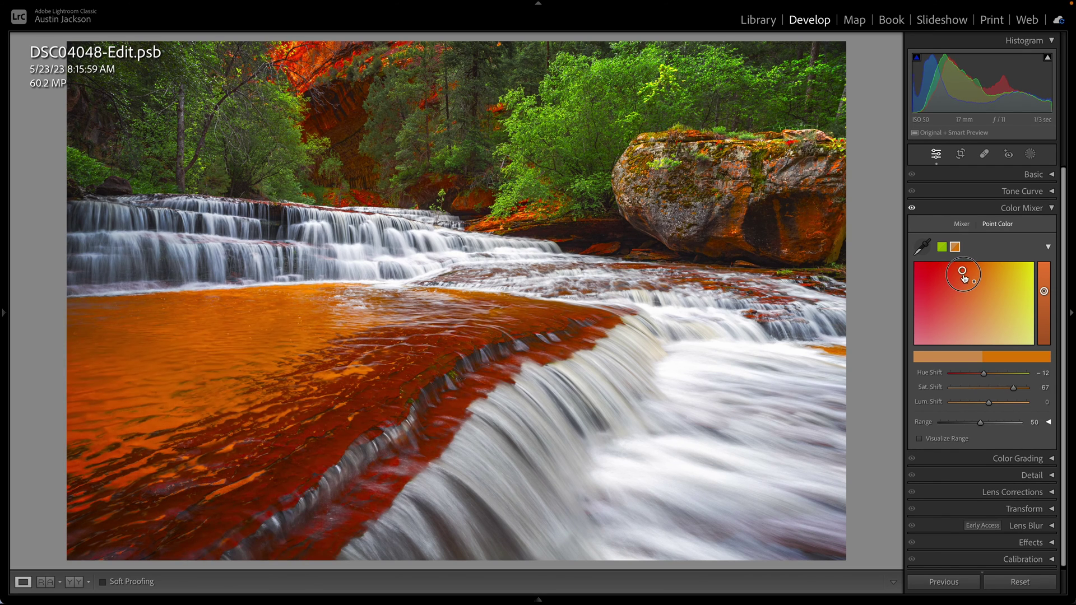
{"action": "key", "text": "ctrl+z"}
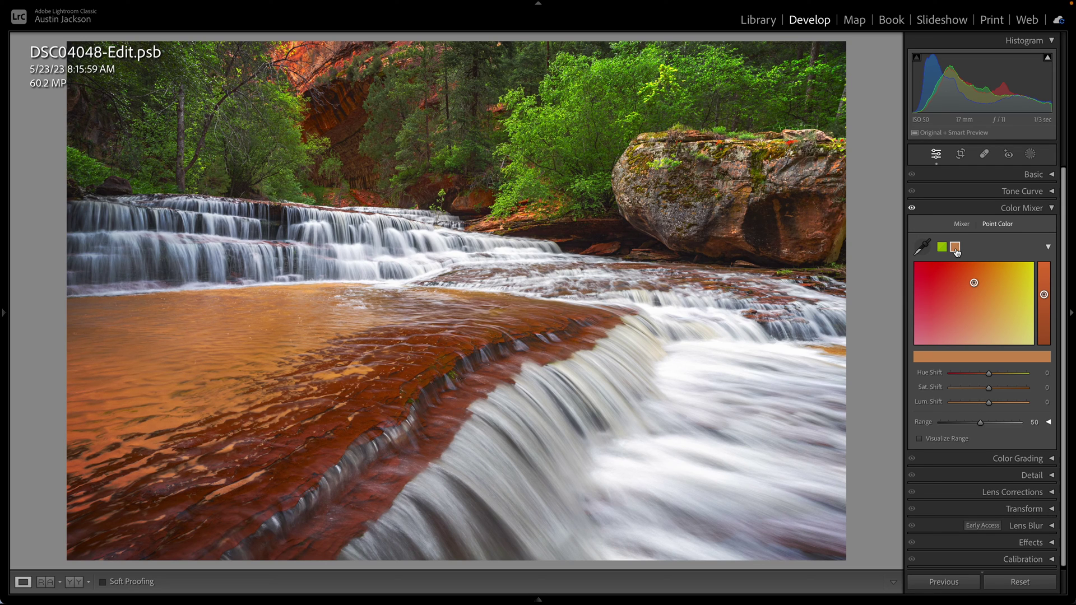
Delete the orange water's Point Color swatch, keeping the green one.
{"action": "right_click", "coordinate": [956, 252]}
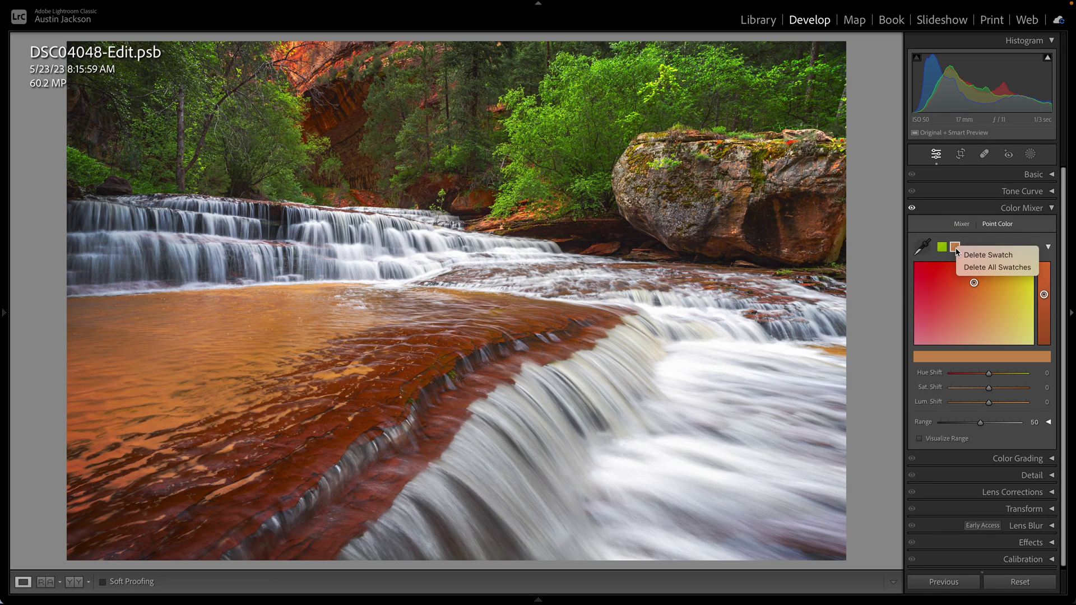
{"action": "left_click", "coordinate": [964, 256]}
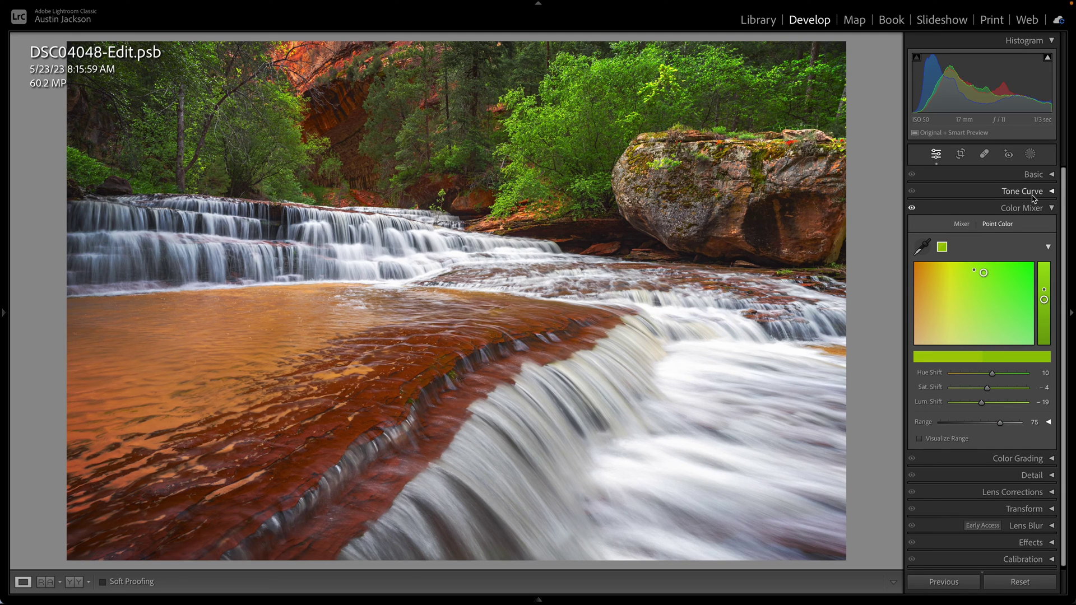
Add a linear gradient mask that fully covers the foreground water and fades out upward across the upper falls.
{"action": "left_click", "coordinate": [1030, 154]}
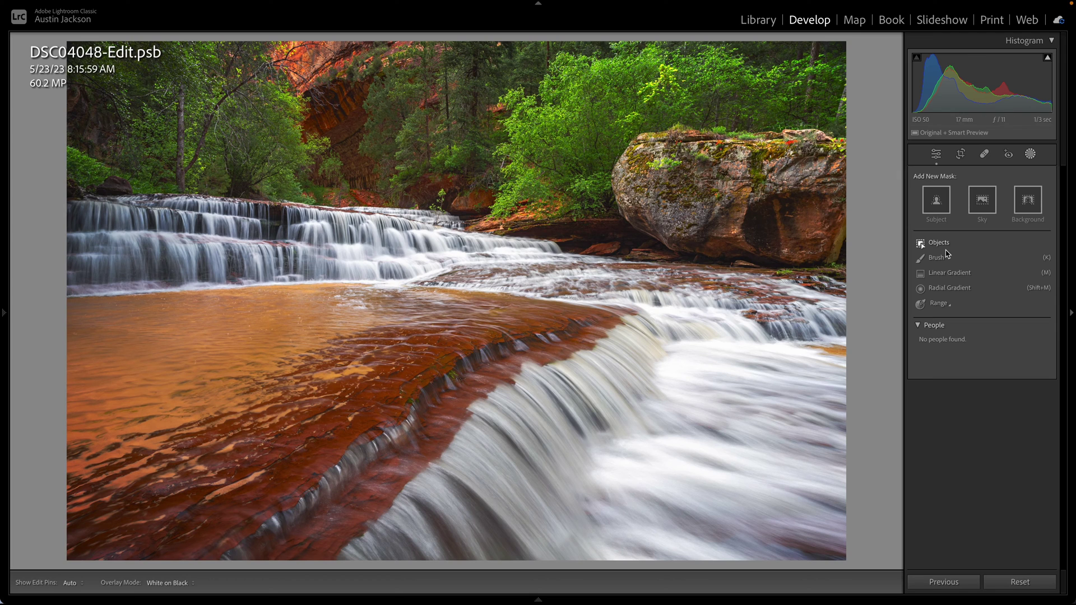
{"action": "left_click", "coordinate": [949, 272]}
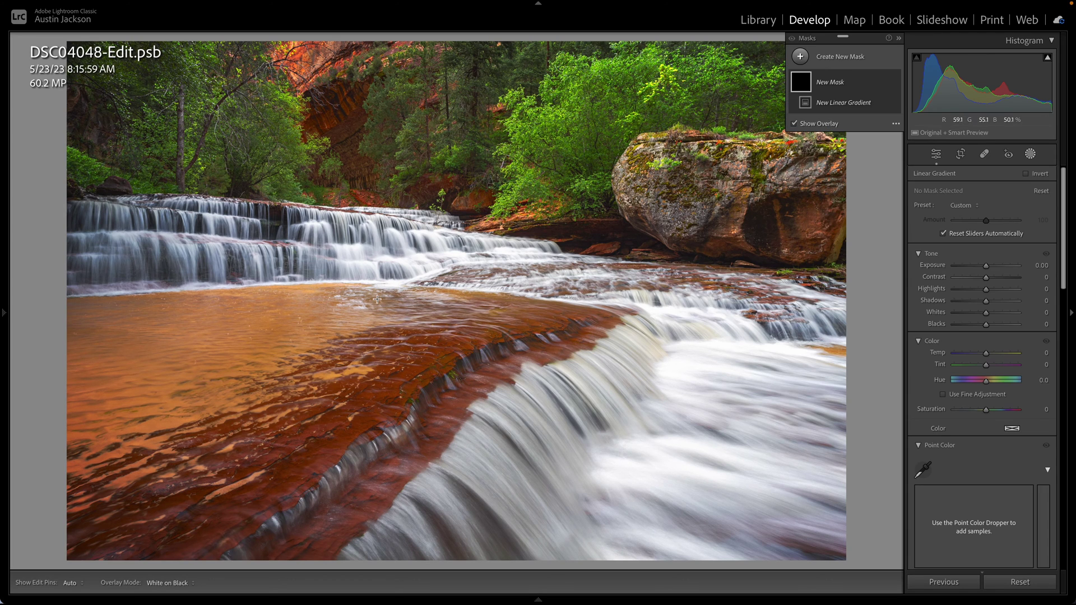
{"action": "left_click_drag", "start_coordinate": [377, 296], "coordinate": [377, 169]}
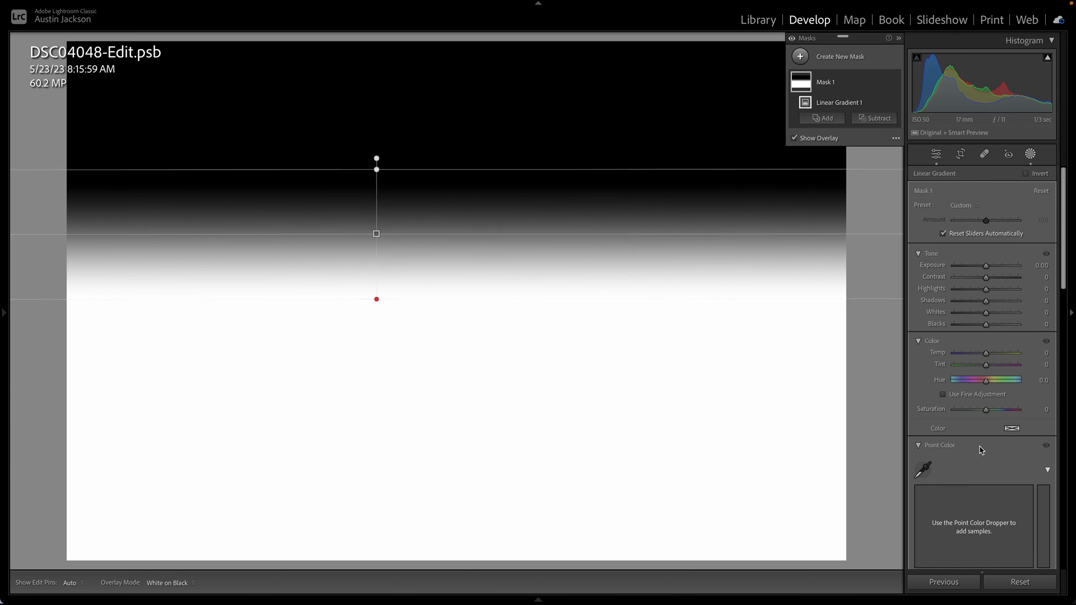
Sample the orange water with the mask's Point Color dropper and set Hue Shift to -3 and Sat. Shift to 18.
{"action": "scroll", "coordinate": [983, 449], "scroll_direction": "down", "scroll_amount": 3}
{"action": "scroll", "coordinate": [983, 448], "scroll_direction": "down", "scroll_amount": 1}
{"action": "left_click", "coordinate": [923, 326]}
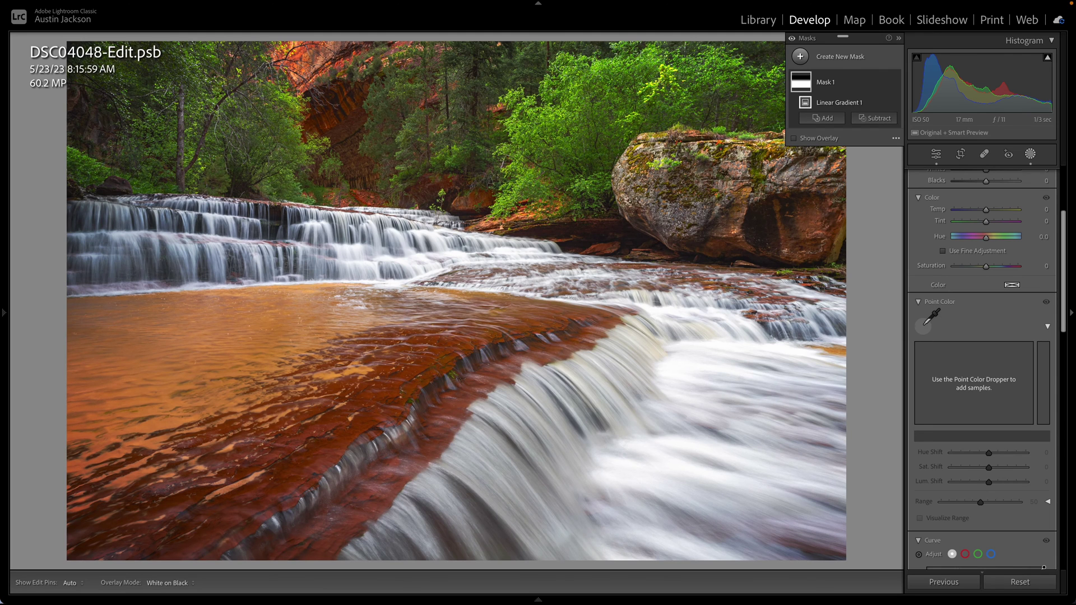
{"action": "left_click", "coordinate": [227, 350]}
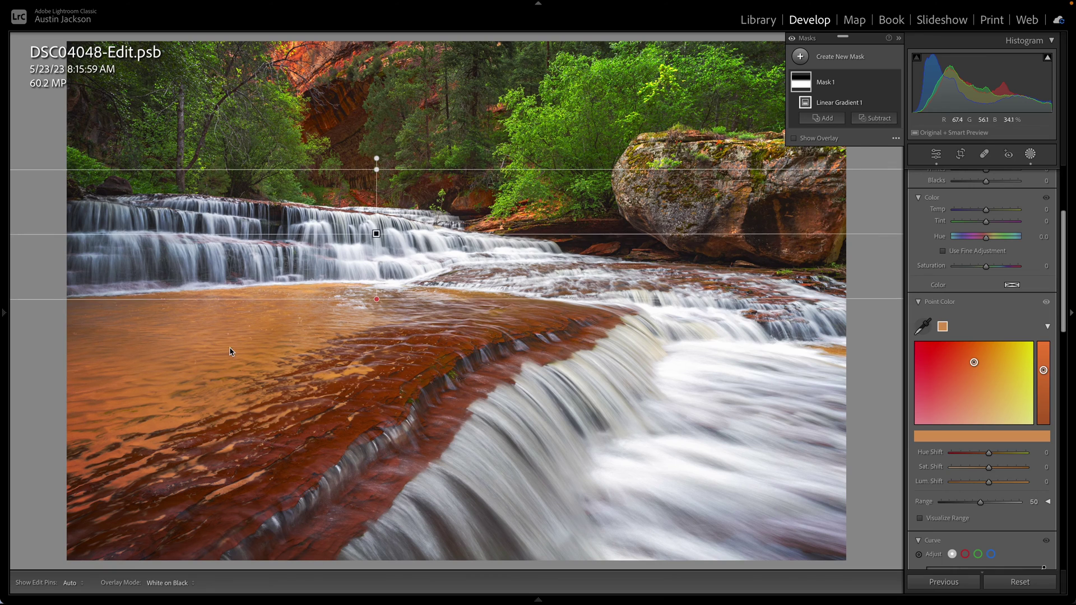
{"action": "mouse_move", "coordinate": [974, 362]}
{"action": "left_mouse_down"}
{"action": "mouse_move", "coordinate": [973, 347]}
{"action": "mouse_move", "coordinate": [985, 364]}
{"action": "mouse_move", "coordinate": [951, 371]}
{"action": "mouse_move", "coordinate": [970, 366]}
{"action": "left_mouse_up"}
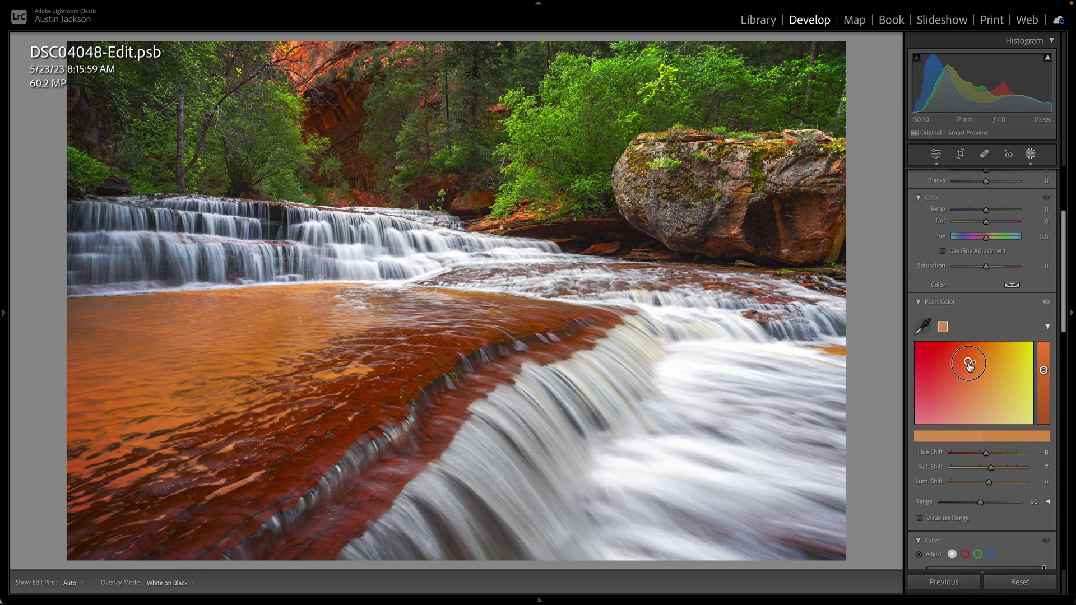
{"action": "left_click_drag", "start_coordinate": [969, 367], "coordinate": [972, 365]}
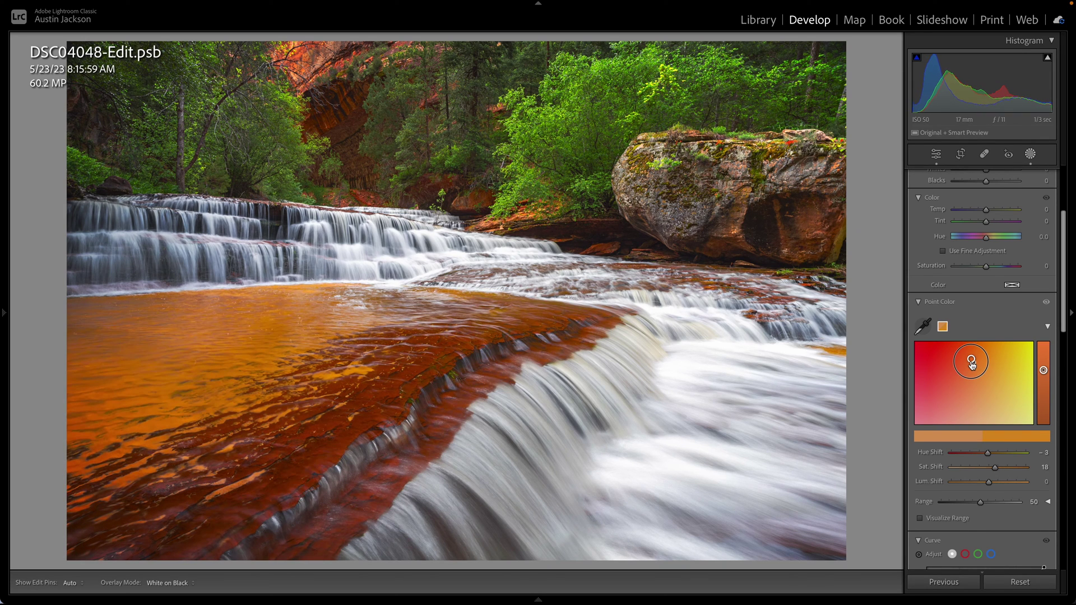
{"action": "key", "text": "shift+w"}
{"action": "left_click", "coordinate": [819, 84]}
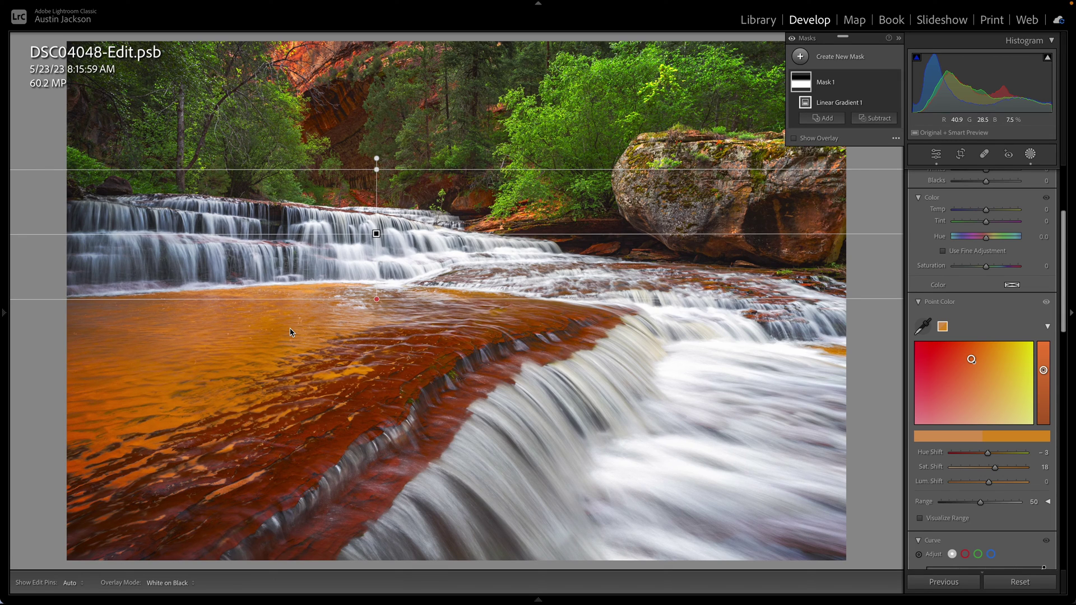
Try stronger shifts on the masked orange sample, including Hue Shift -17 with Lum. Shift 100, all shifts at their extremes, and Lum. Shift -41.
{"action": "mouse_move", "coordinate": [973, 356]}
{"action": "left_mouse_down"}
{"action": "mouse_move", "coordinate": [988, 360]}
{"action": "mouse_move", "coordinate": [958, 360]}
{"action": "left_mouse_up"}
{"action": "left_click_drag", "start_coordinate": [1043, 370], "coordinate": [1048, 329]}
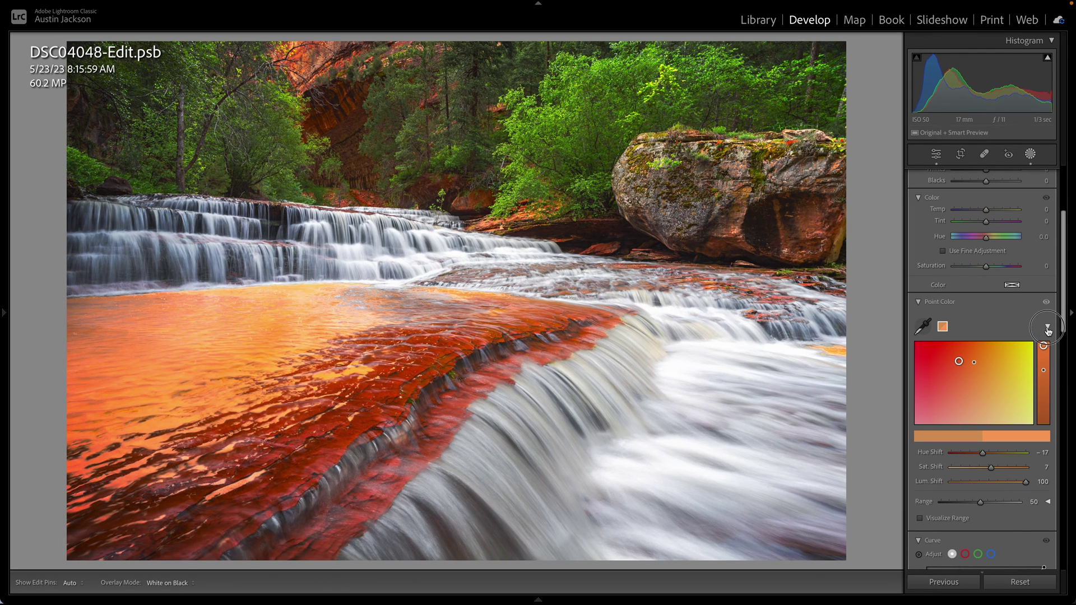
{"action": "left_click_drag", "start_coordinate": [959, 360], "coordinate": [860, 323]}
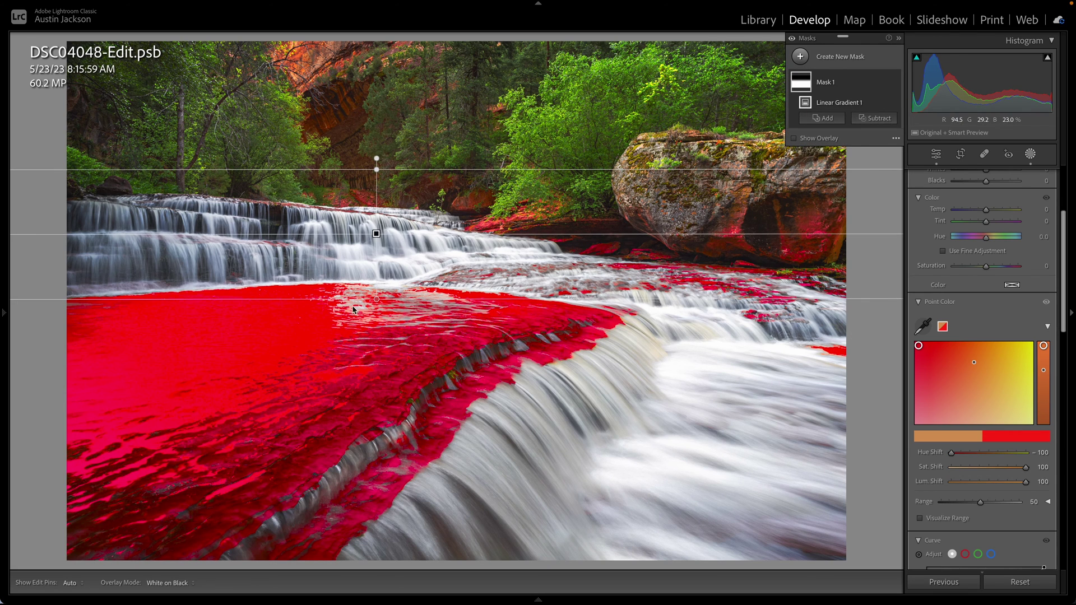
{"action": "key", "text": "ctrl+z"}
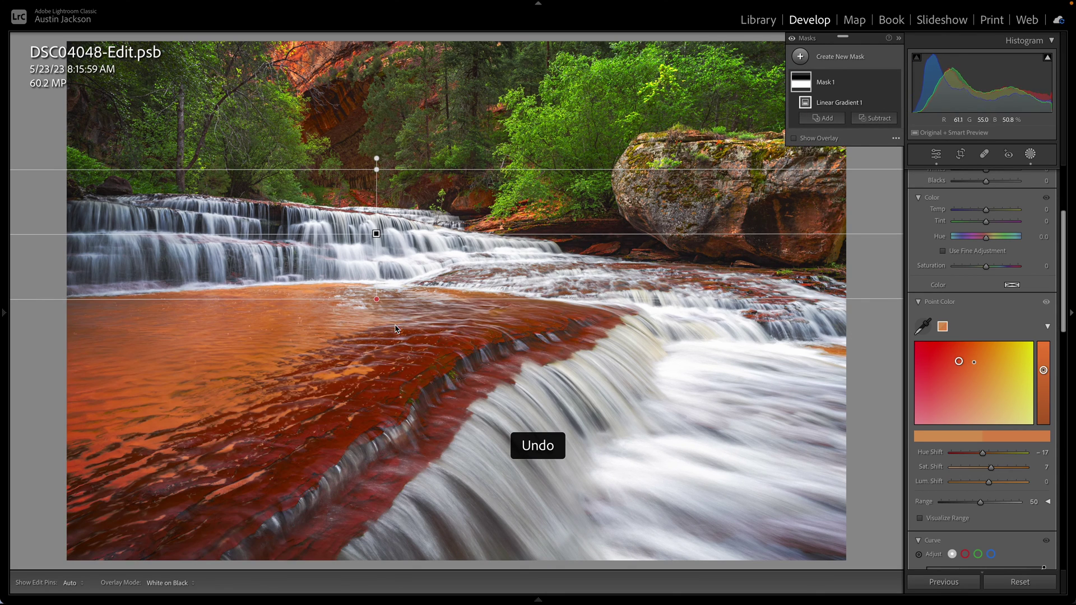
{"action": "left_click_drag", "start_coordinate": [1044, 373], "coordinate": [1044, 394]}
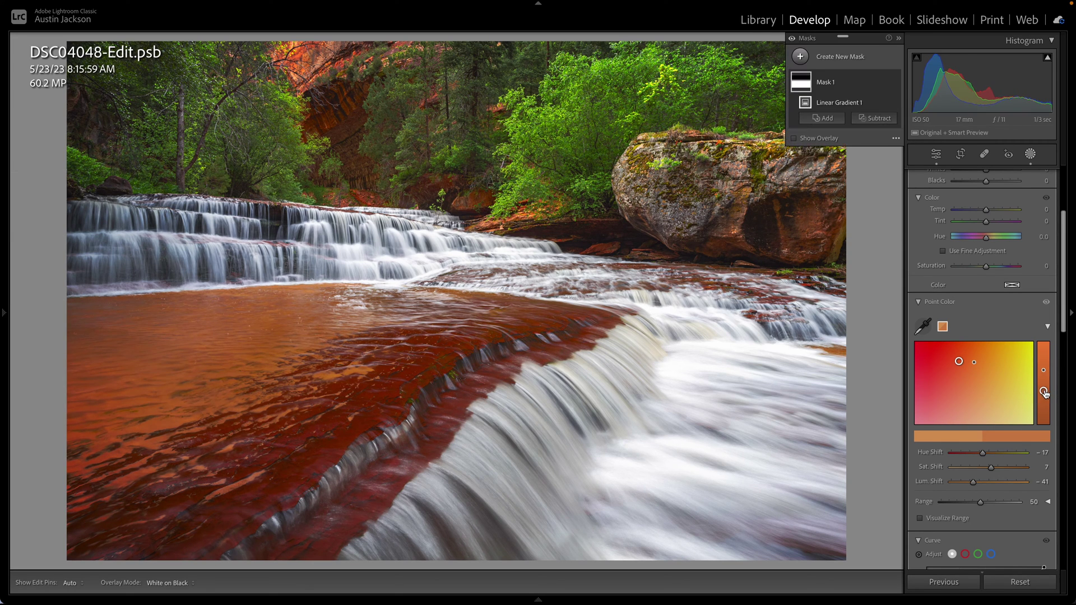
{"action": "left_click_drag", "start_coordinate": [959, 361], "coordinate": [1003, 363]}
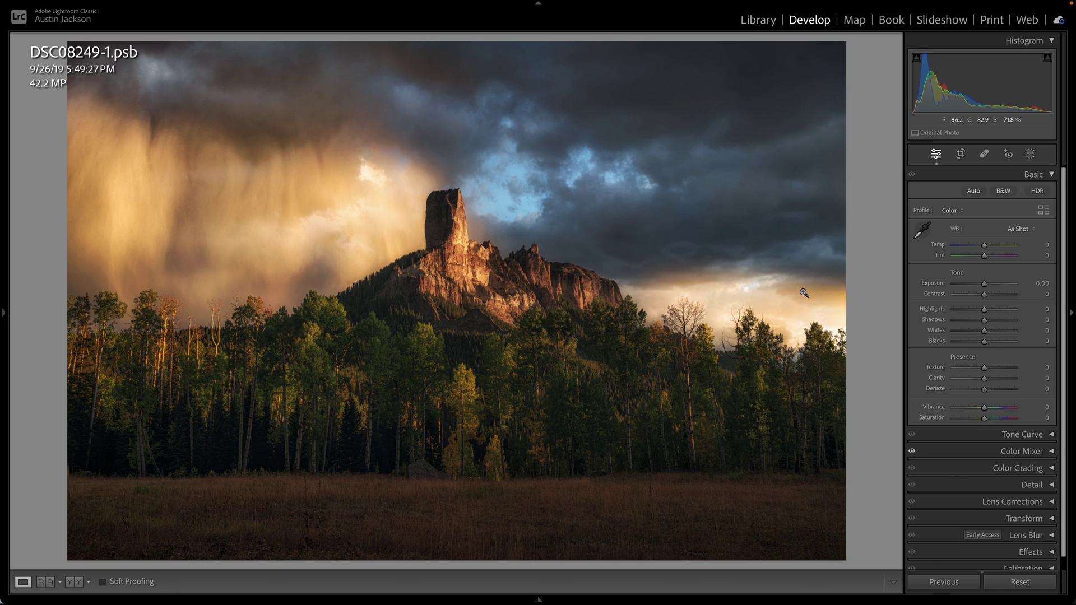
Compare the rock tower landscape with HDR editing on and off, review the HDR and SDR rendition settings, and leave HDR off.
{"action": "left_click", "coordinate": [1037, 192]}
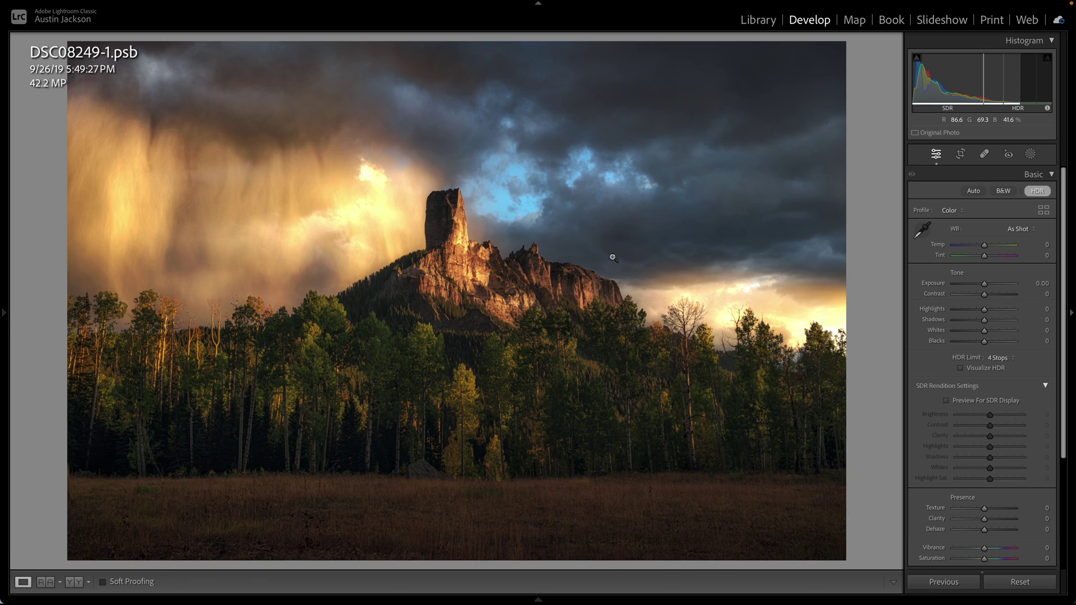
{"action": "left_click", "coordinate": [1038, 191]}
{"action": "left_click", "coordinate": [1038, 191]}
{"action": "scroll", "coordinate": [1001, 398], "scroll_direction": "down", "scroll_amount": 2}
{"action": "scroll", "coordinate": [1000, 398], "scroll_direction": "down", "scroll_amount": 2}
{"action": "scroll", "coordinate": [997, 393], "scroll_direction": "up", "scroll_amount": 3}
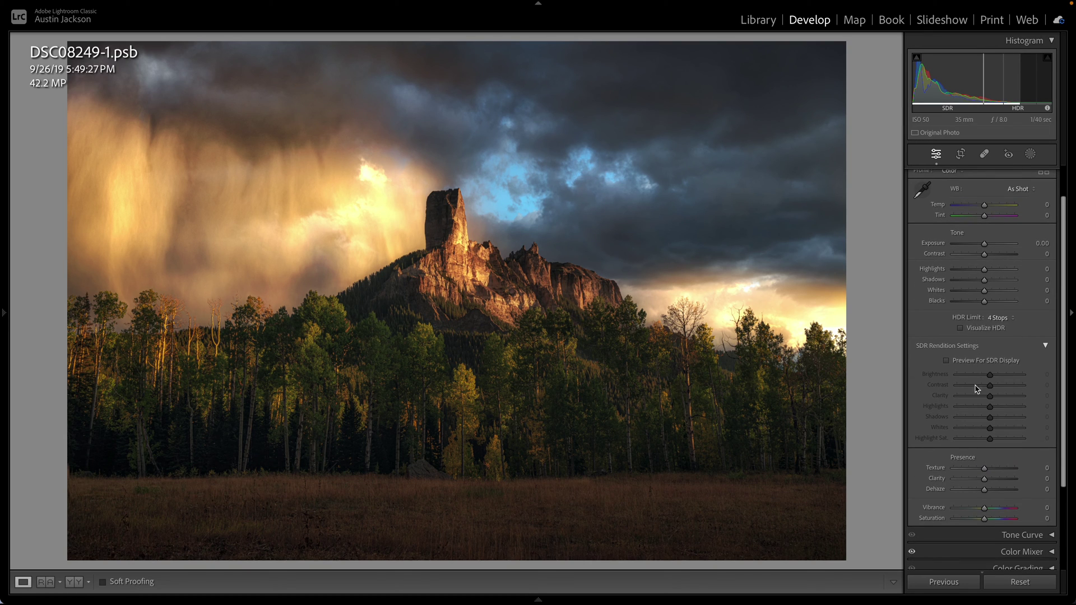
{"action": "scroll", "coordinate": [975, 392], "scroll_direction": "up", "scroll_amount": 2}
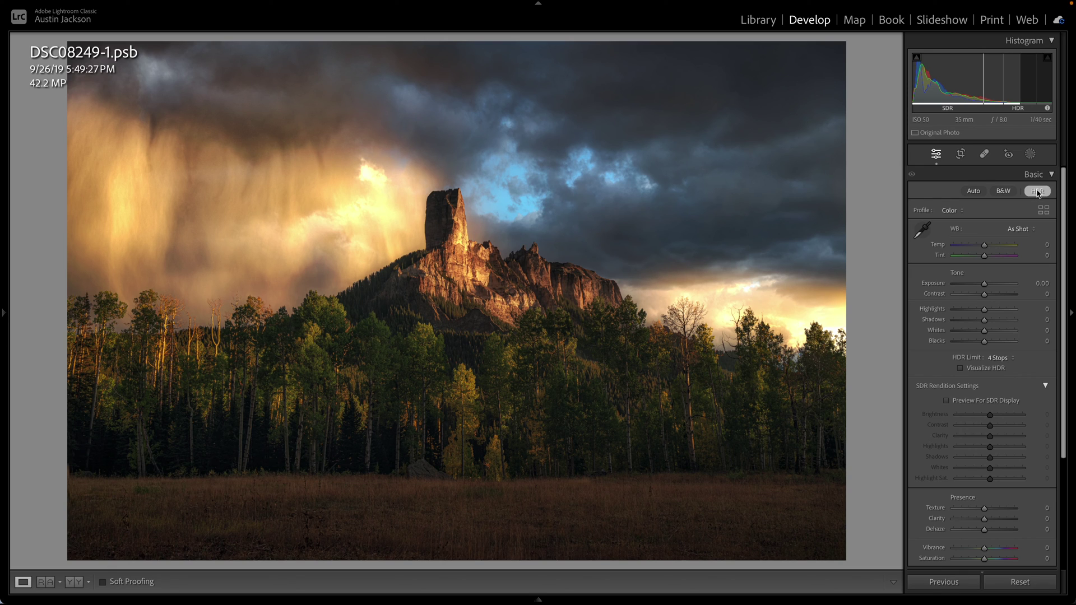
{"action": "left_click", "coordinate": [1037, 192]}
{"action": "left_click", "coordinate": [1033, 175]}
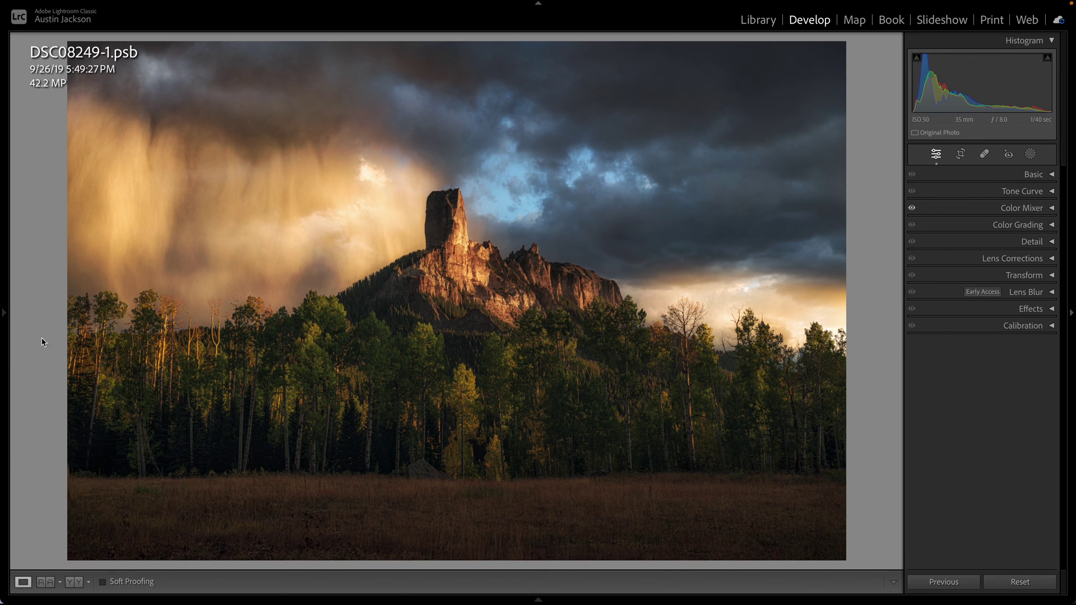
{"action": "left_click", "coordinate": [5, 312]}
{"action": "left_click", "coordinate": [74, 258]}
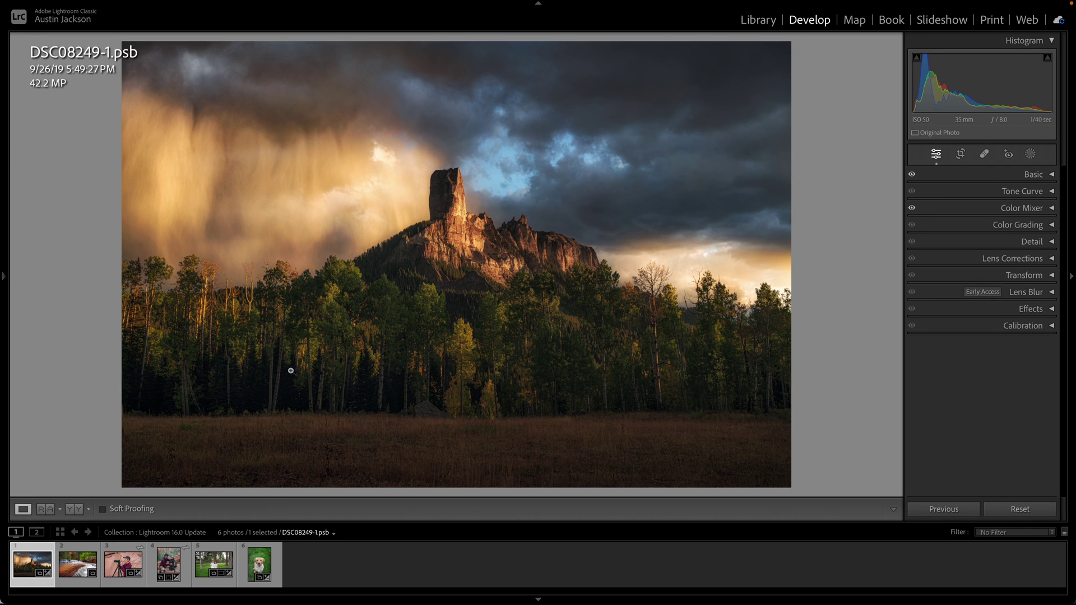
Browse the collection from the rock tower landscape to the couple's portrait and back to the waterfall photo DSC04048-Edit.psb.
{"action": "key", "text": "Right"}
{"action": "key", "text": "Right"}
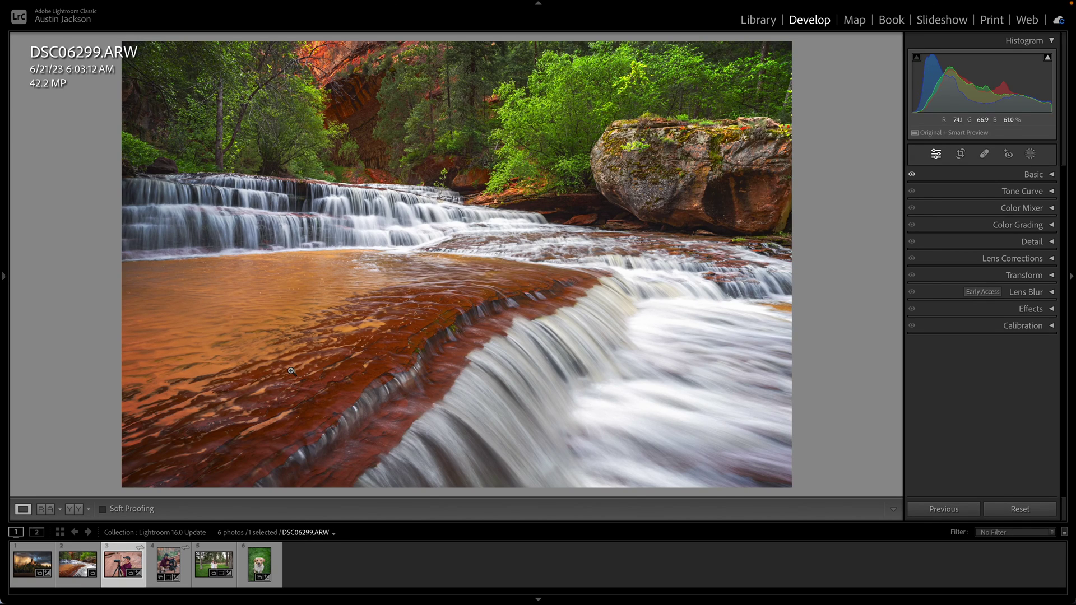
{"action": "key", "text": "Right"}
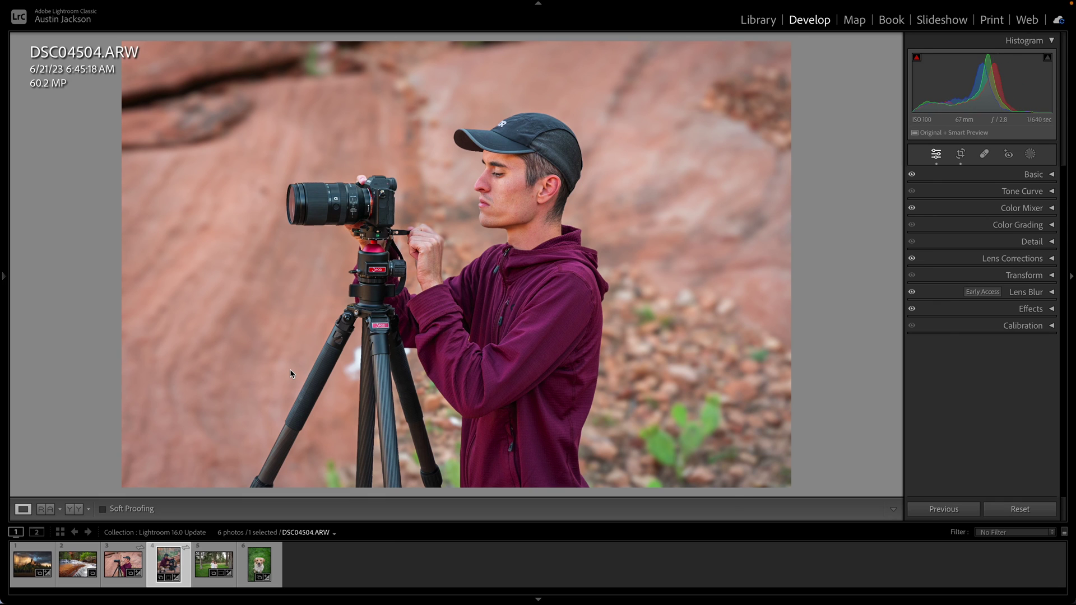
{"action": "key", "text": "Right"}
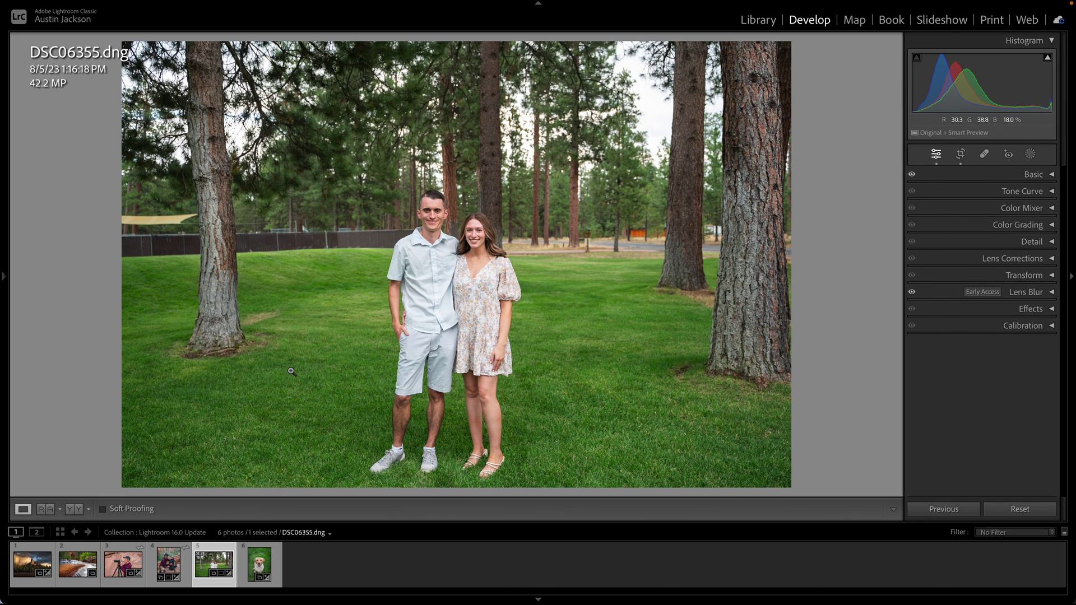
{"action": "key", "text": "Left"}
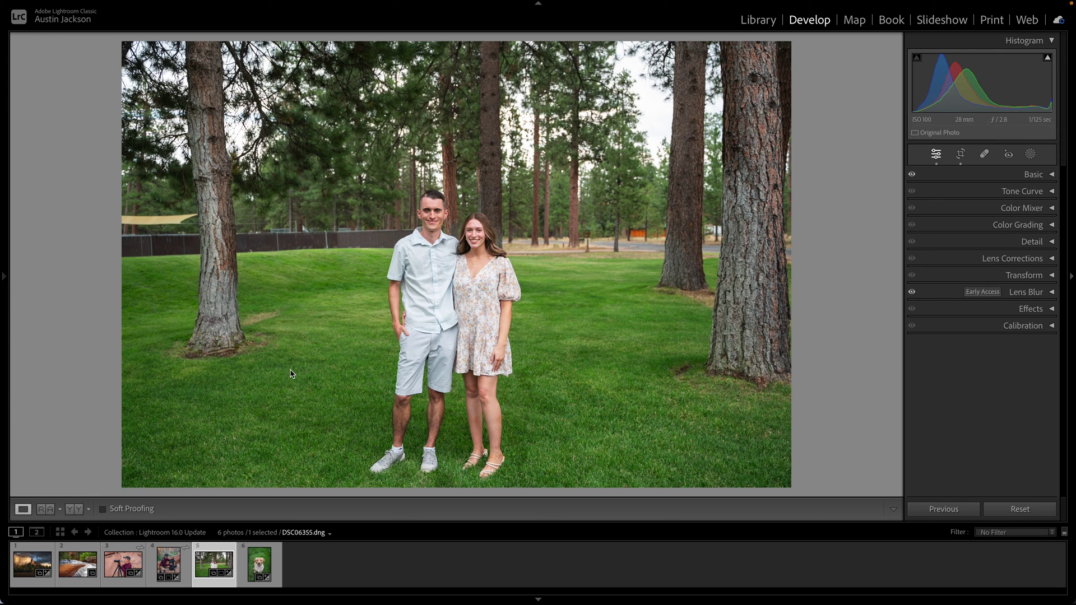
{"action": "key", "text": "Left"}
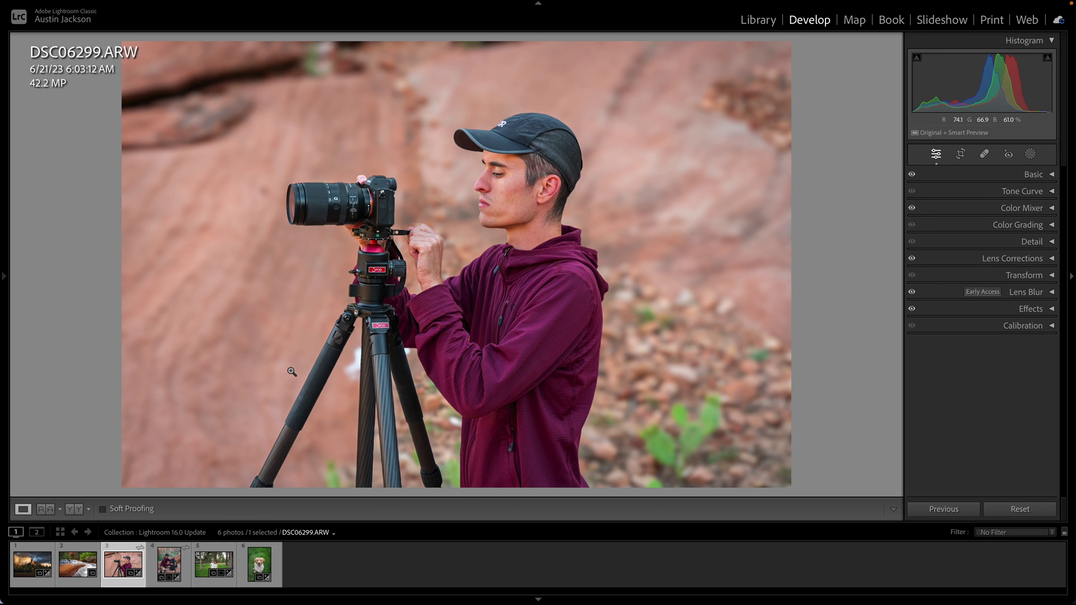
{"action": "key", "text": "Left"}
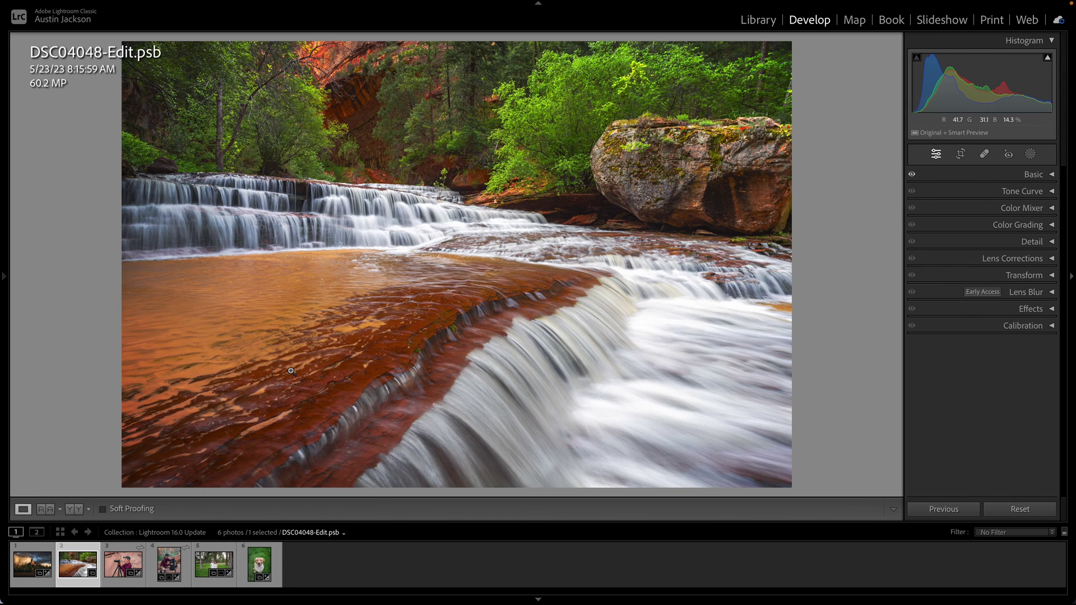